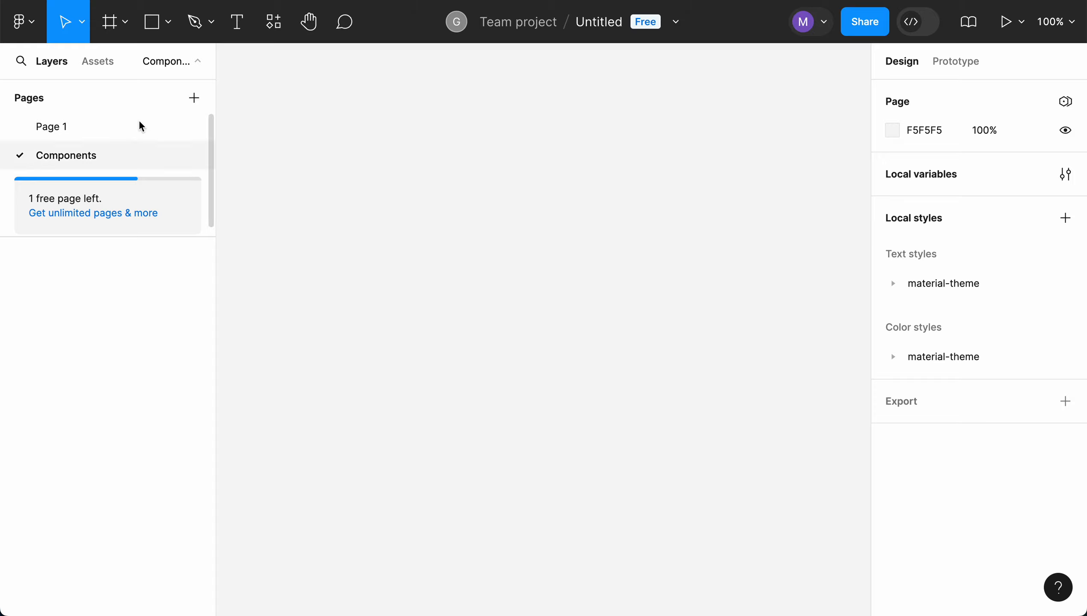
Place a Text field and a filled Button from the Material 3 Design Kit assets side by side on the Components page
left_click(106, 66)
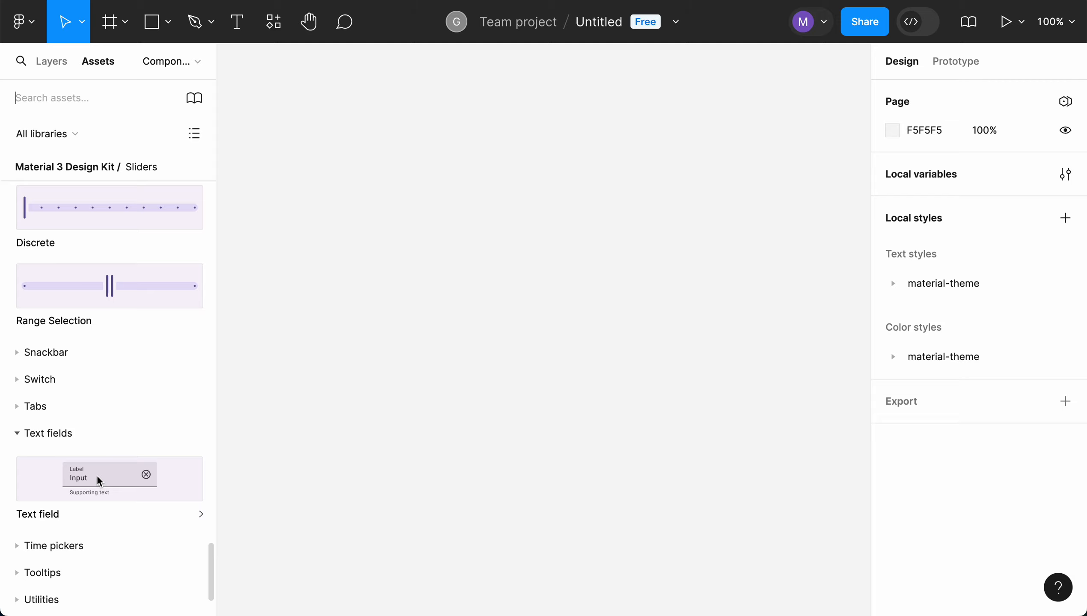
left_click_drag(90, 477, 433, 229)
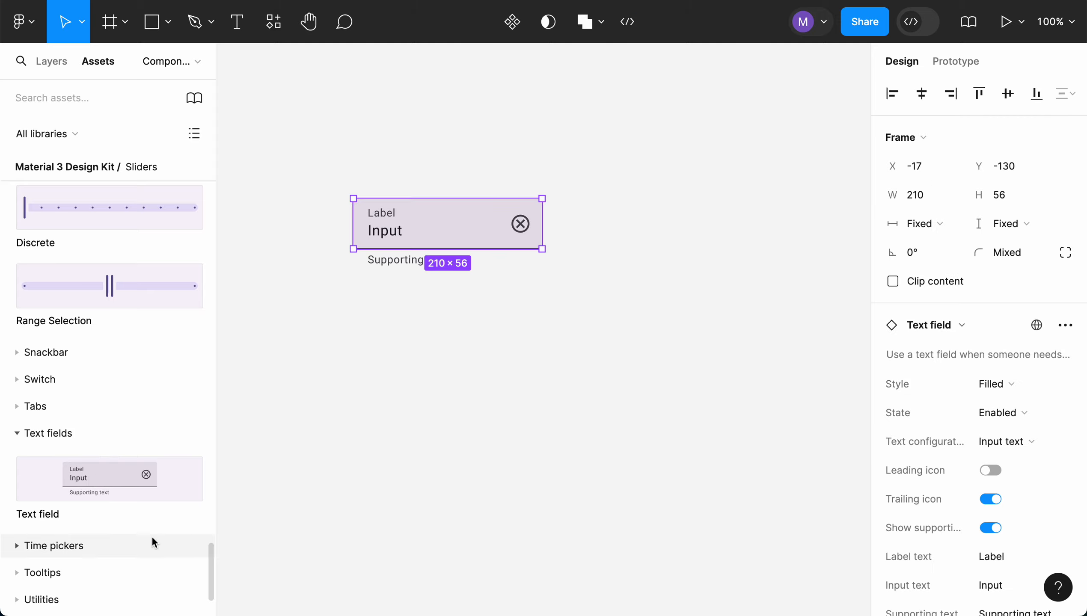
scroll(151, 536, "down", 2)
scroll(151, 540, "up", 12)
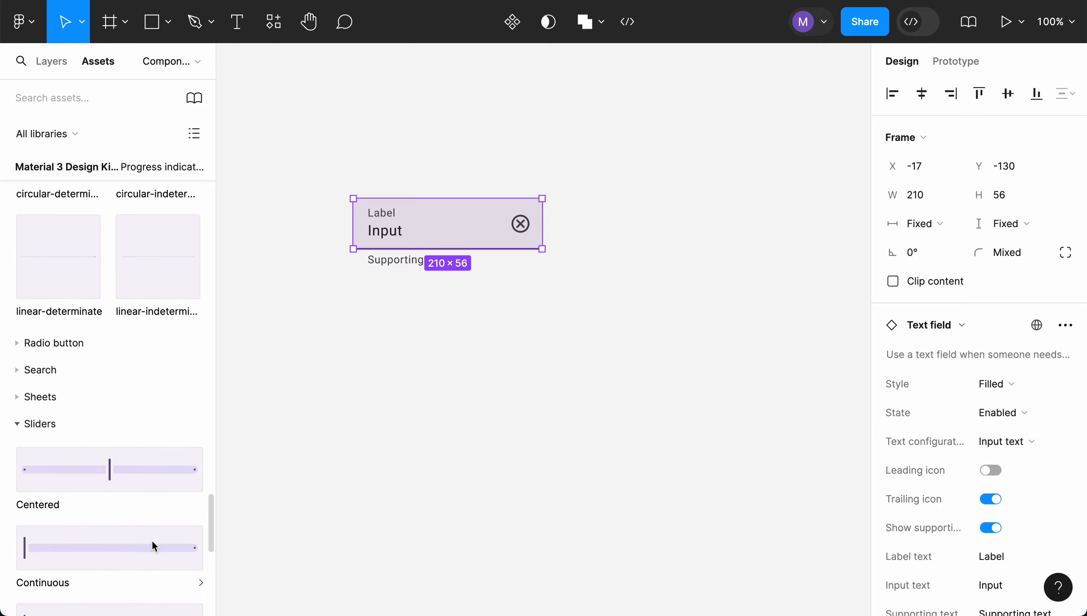
scroll(168, 316, "up", 15)
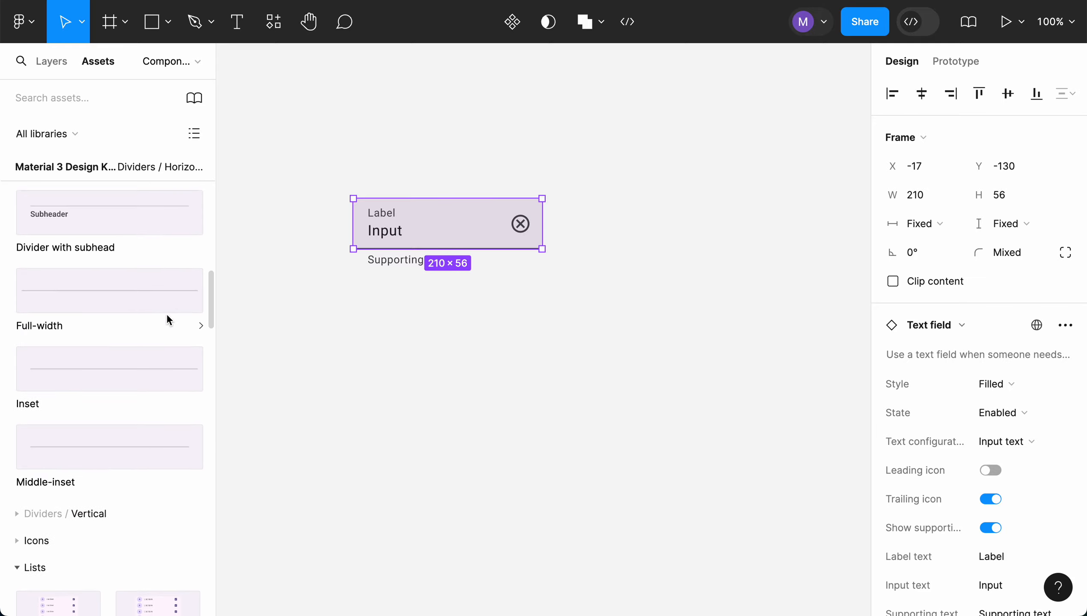
scroll(168, 320, "up", 10)
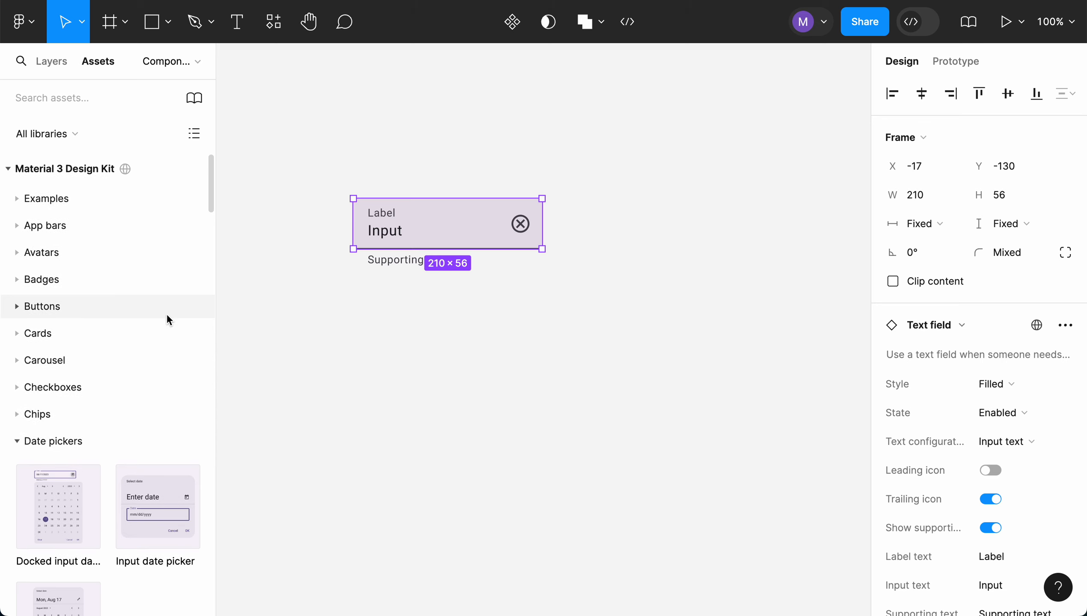
left_click(71, 306)
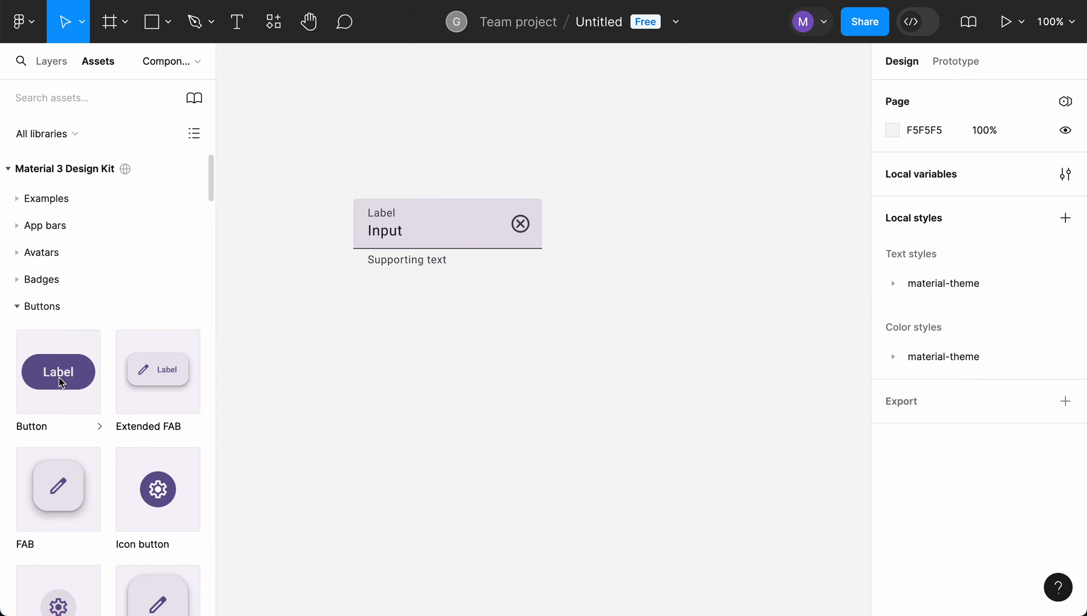
left_click_drag(56, 379, 606, 223)
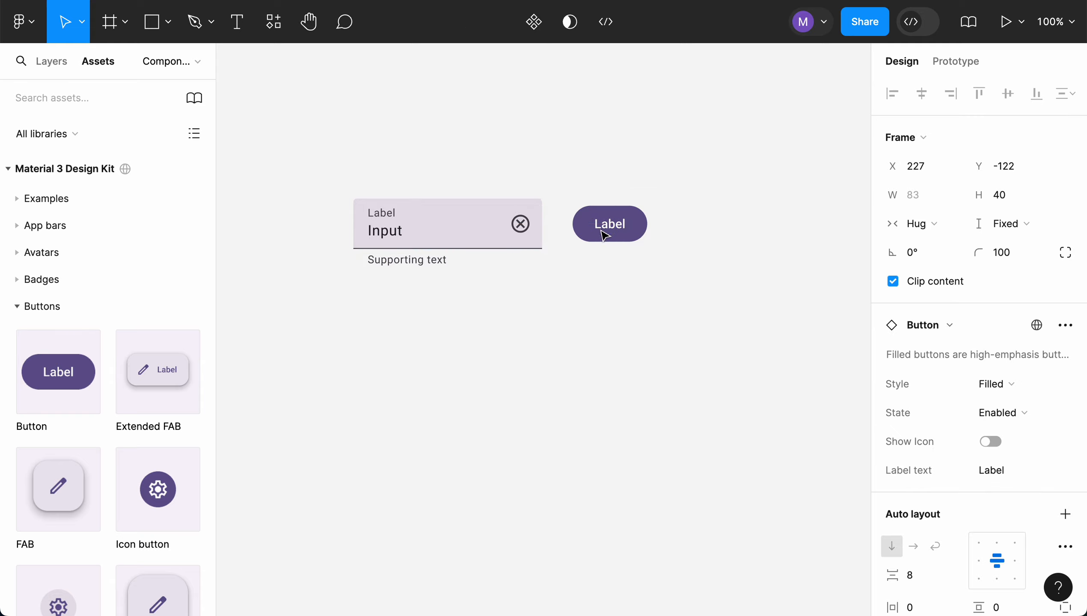
left_click(593, 297)
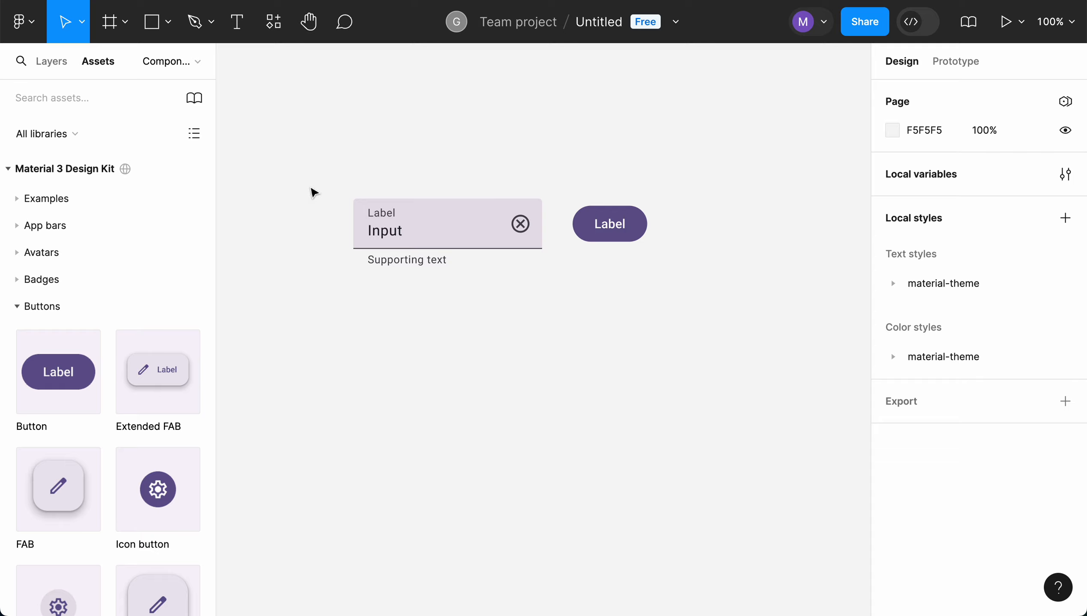
Enclose the text field and button in a frame of about 421 × 116 and rename the frame DemoComponent
left_click(110, 22)
left_click_drag(321, 173, 700, 277)
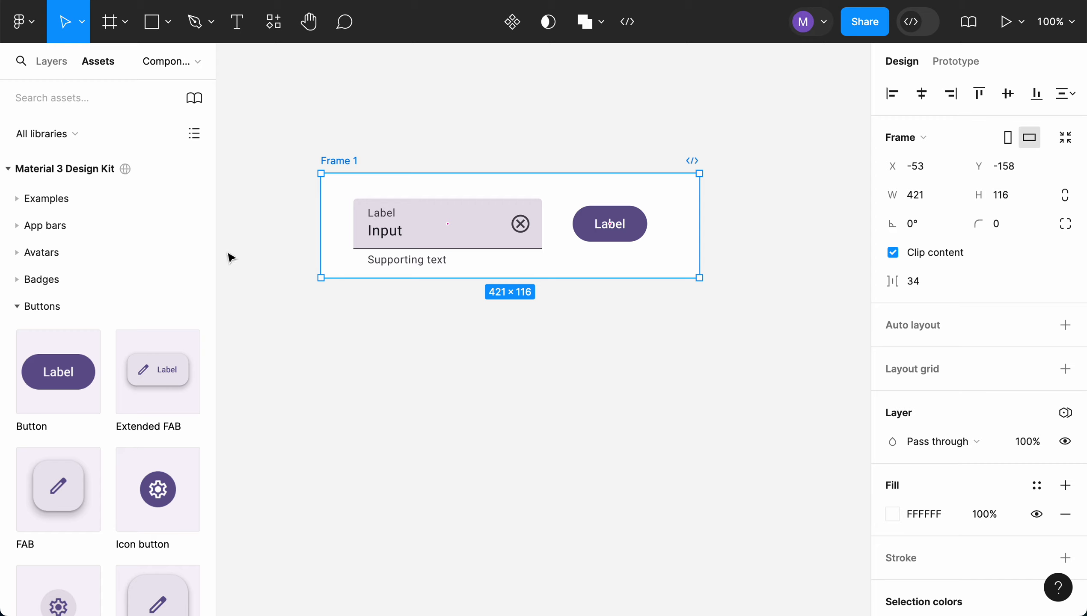
left_click(59, 63)
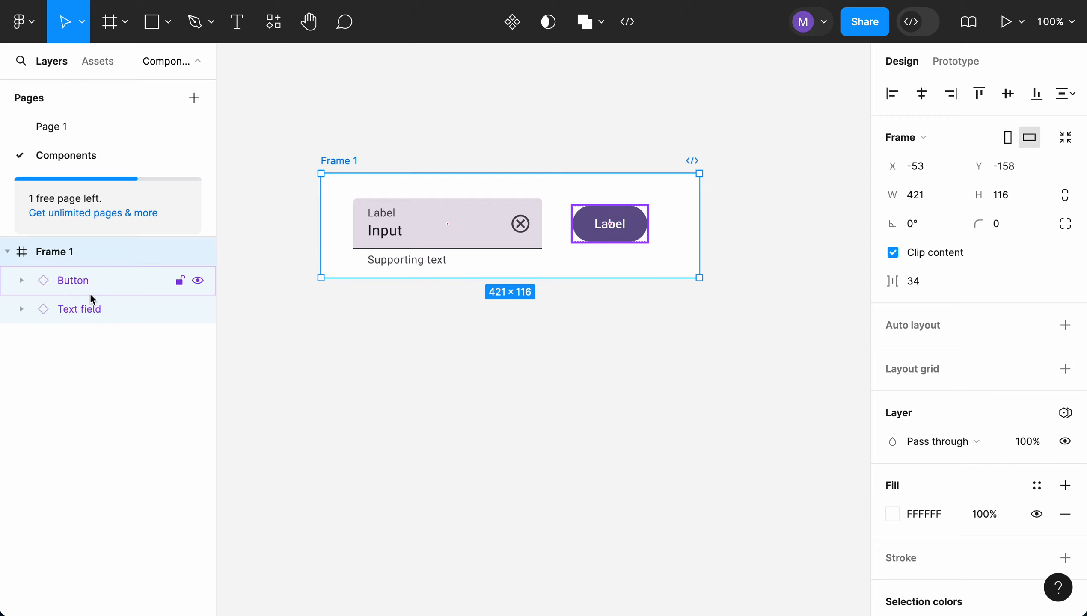
double_click(62, 252)
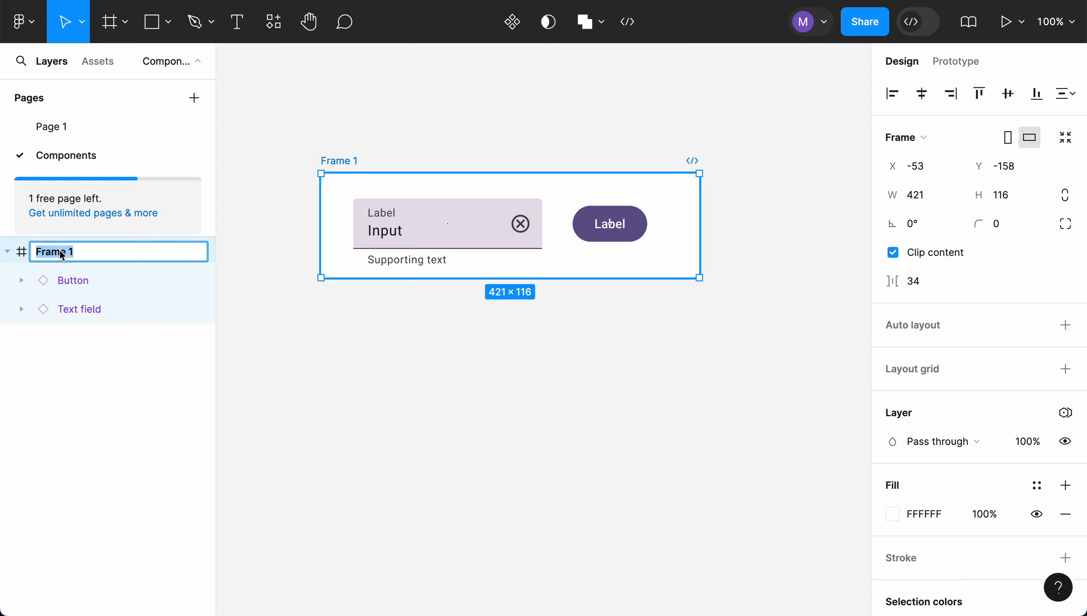
type("DemoComponent")
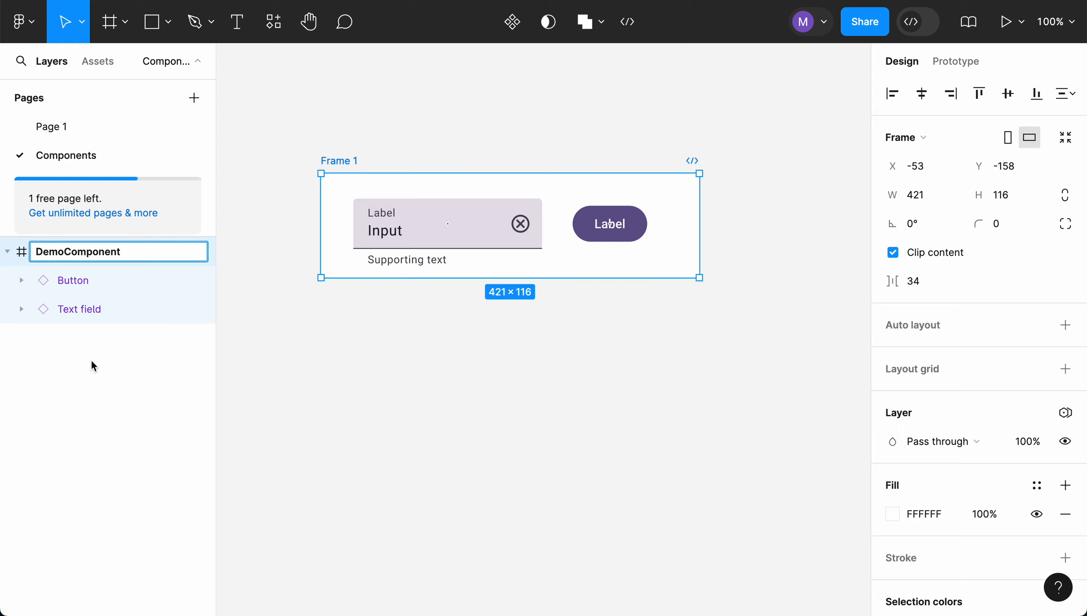
key("Return")
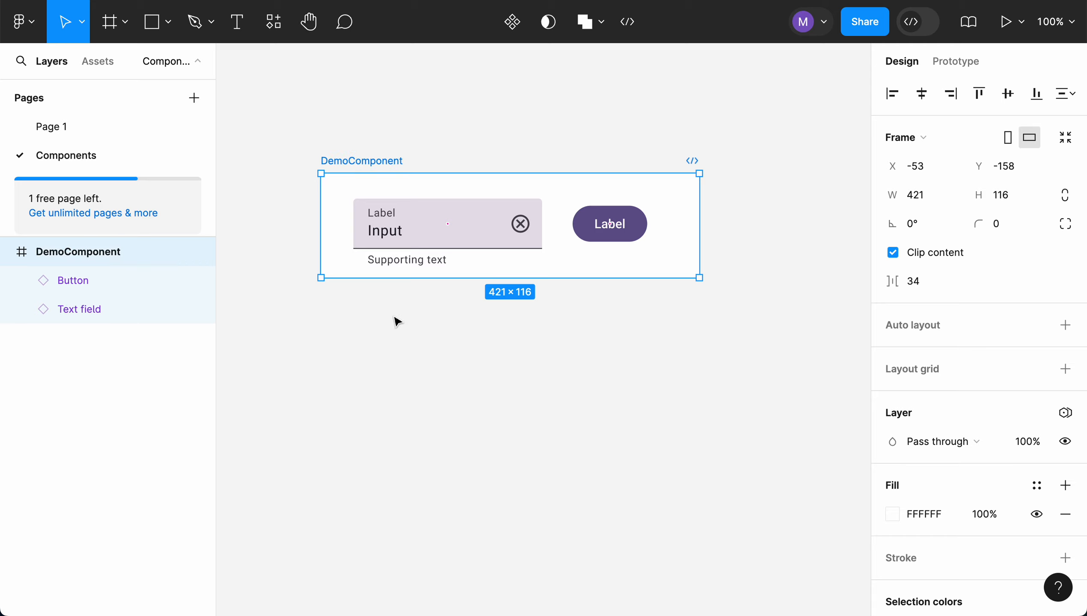
Fill the DemoComponent frame with the Secondary Container colour from the Schemes library variables
left_click(542, 365)
left_click(397, 161)
scroll(932, 438, "down", 5)
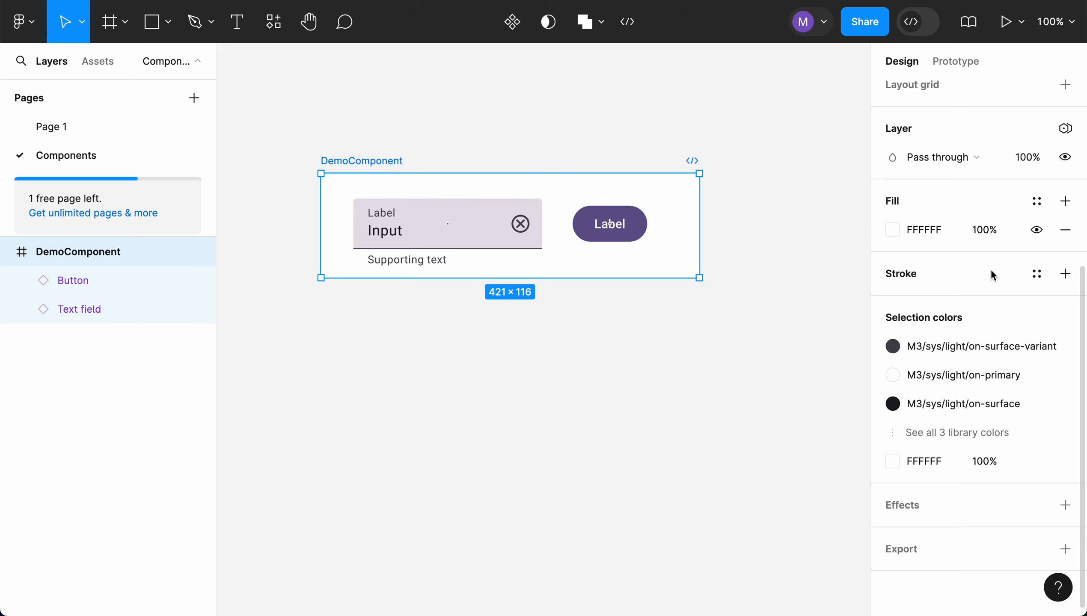
left_click(1037, 203)
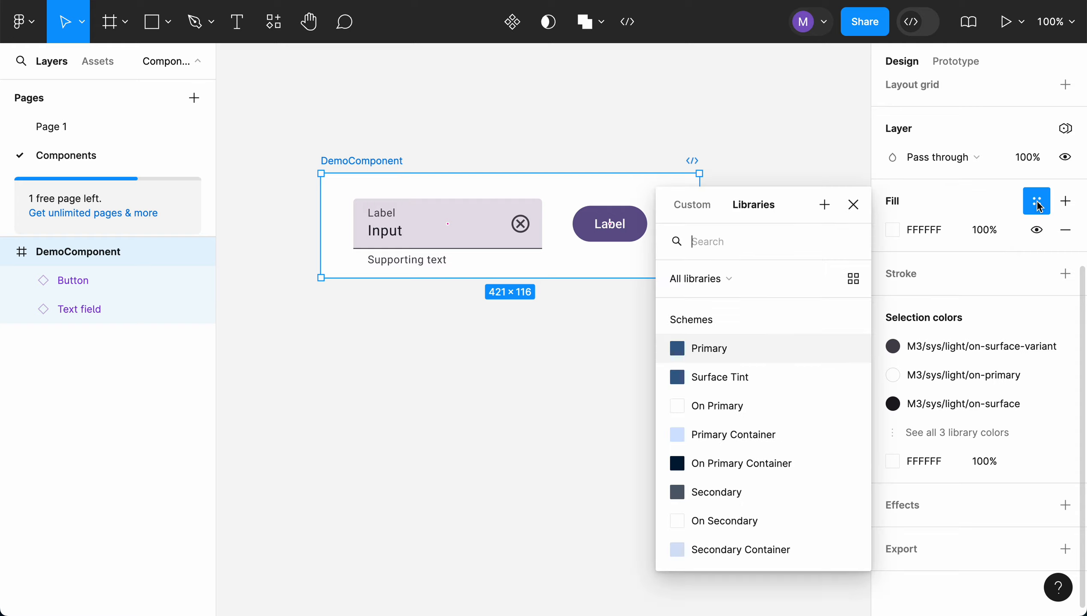
scroll(789, 413, "down", 5)
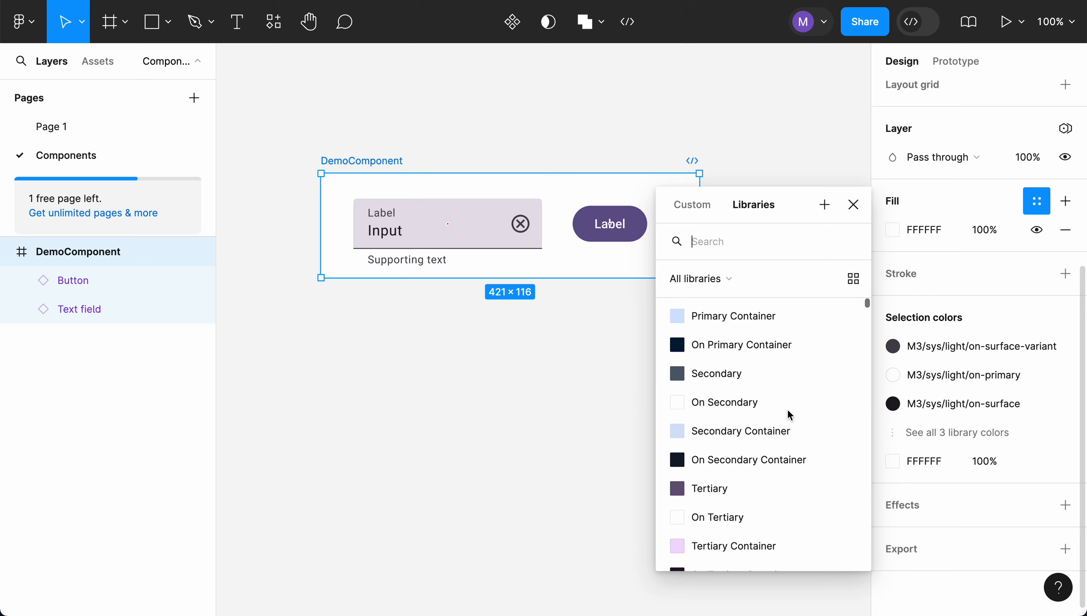
scroll(787, 414, "up", 5)
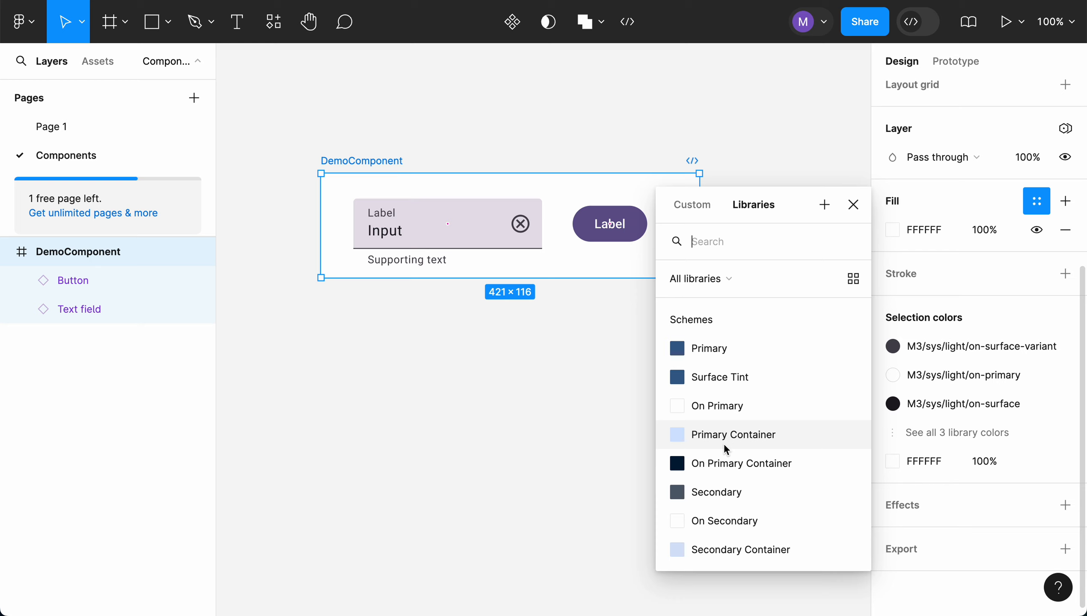
scroll(725, 442, "down", 3)
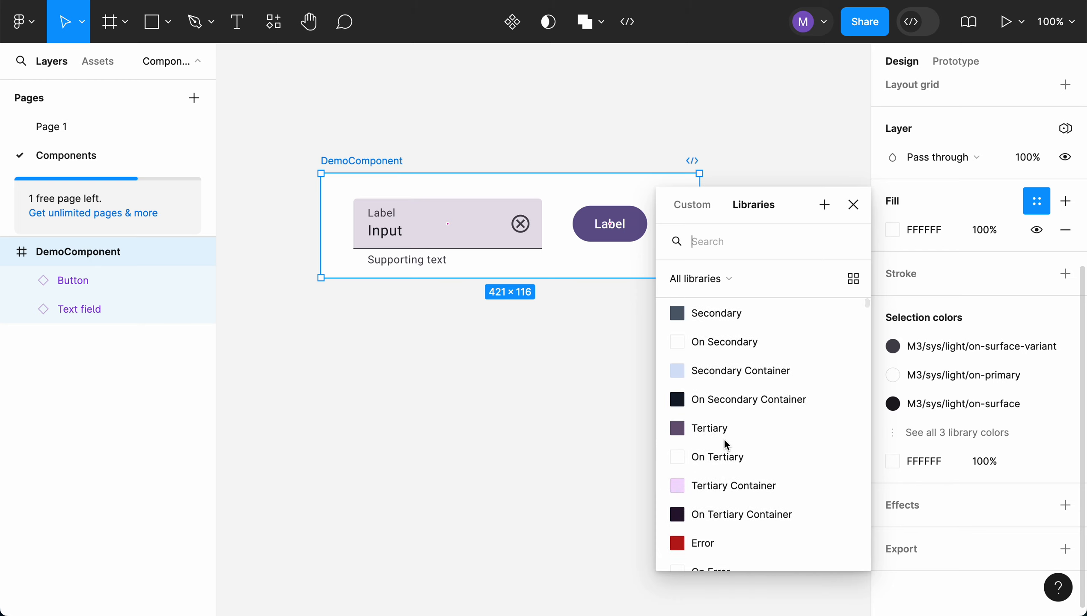
left_click(738, 371)
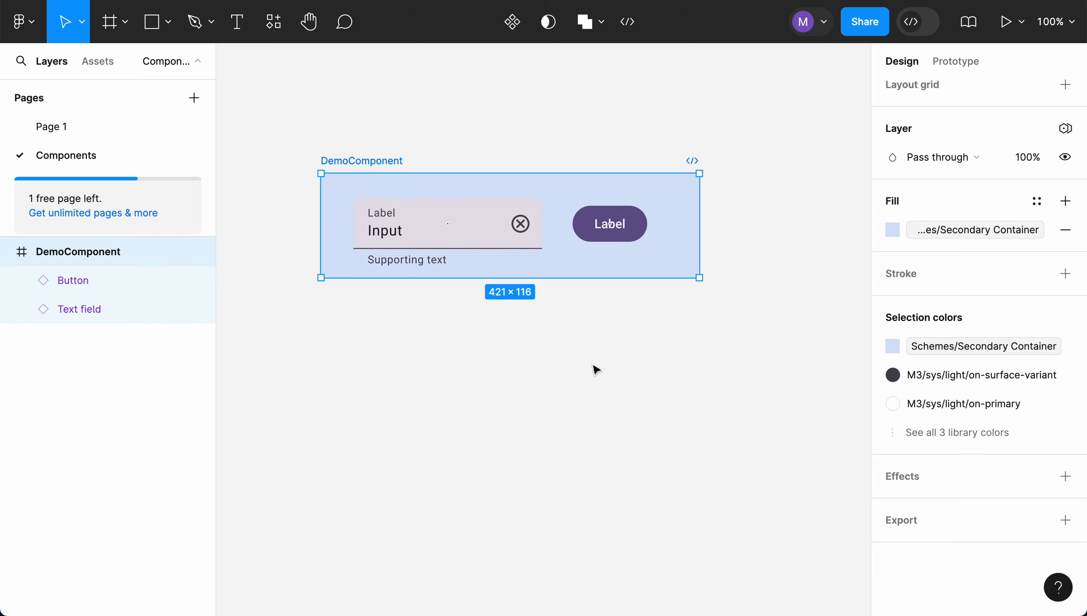
left_click(442, 400)
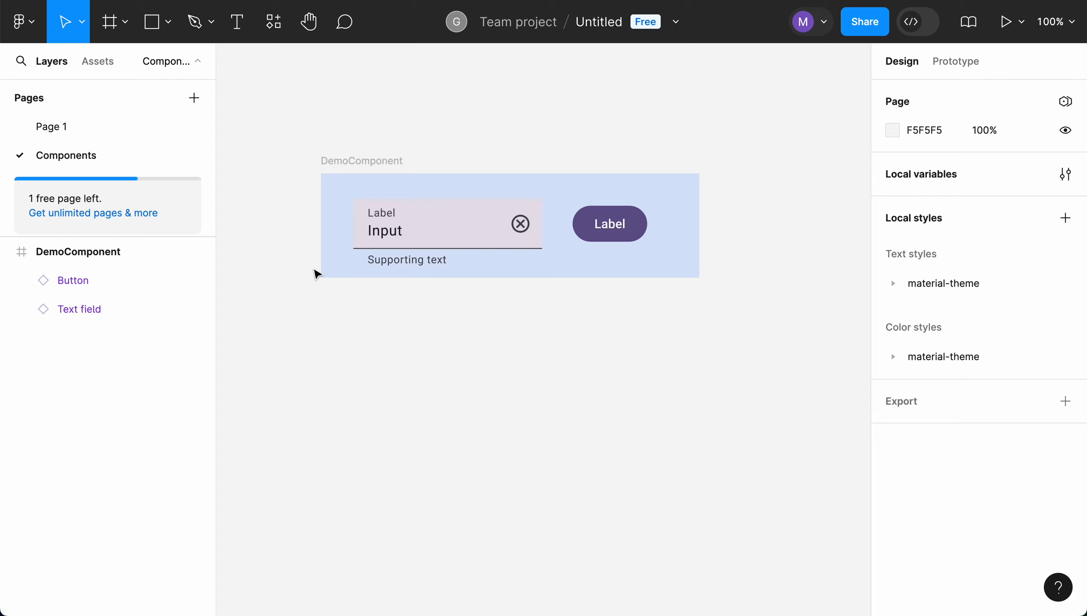
Apply the light mode of material-theme to the DemoComponent frame with the Material Theme Builder plugin
left_click_drag(274, 126, 750, 335)
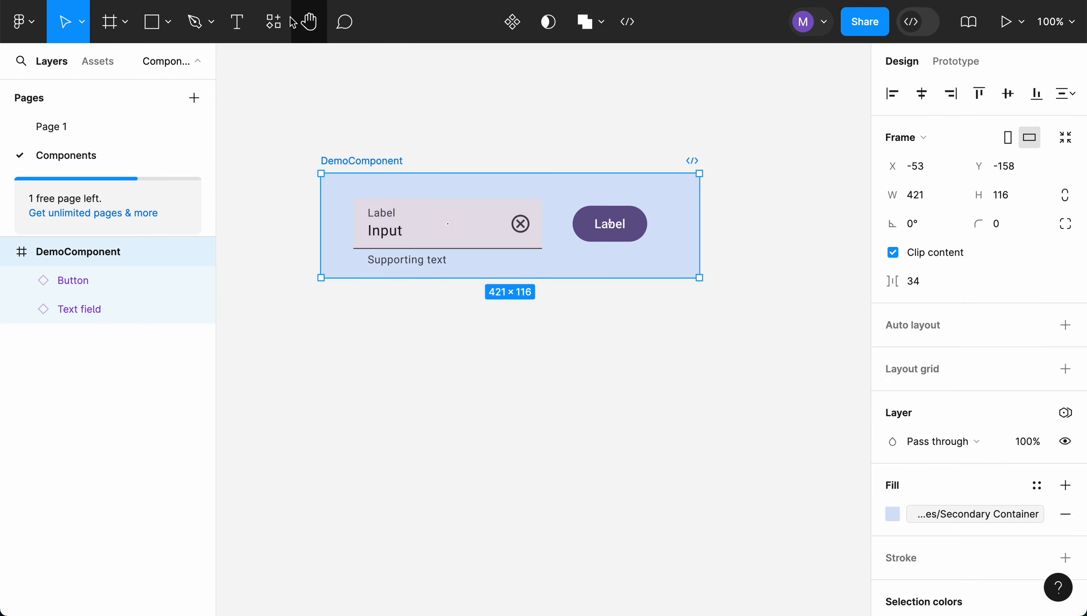
left_click(273, 22)
left_click(350, 221)
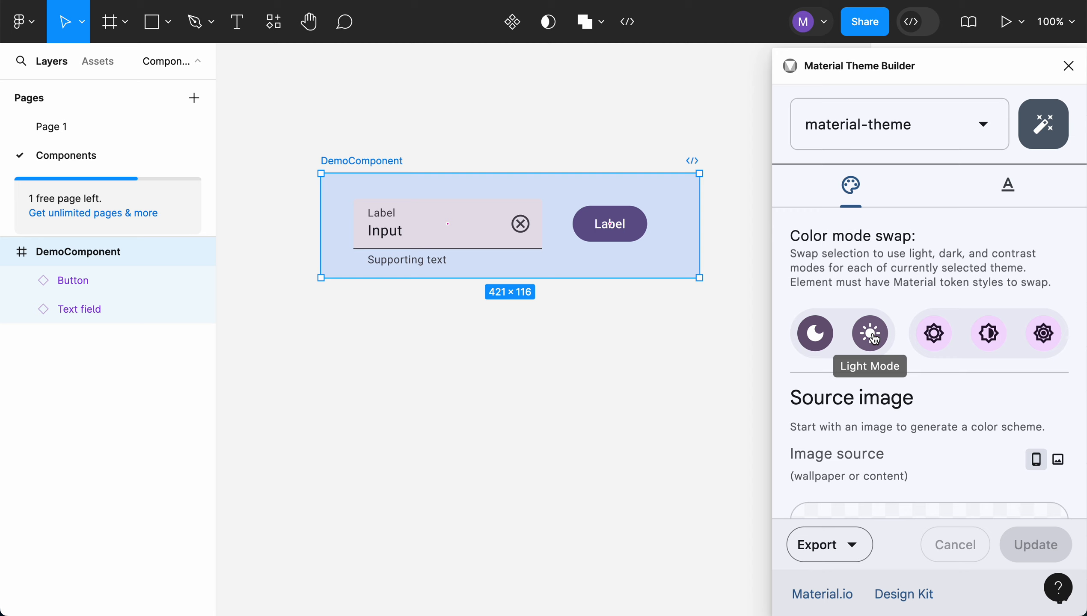
left_click(874, 340)
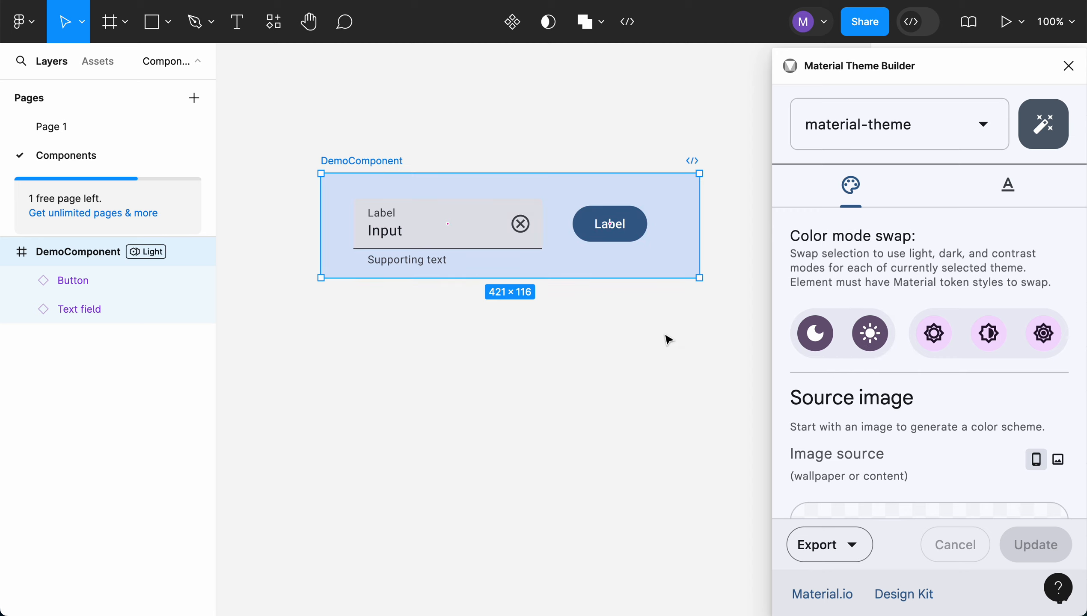
left_click(1070, 68)
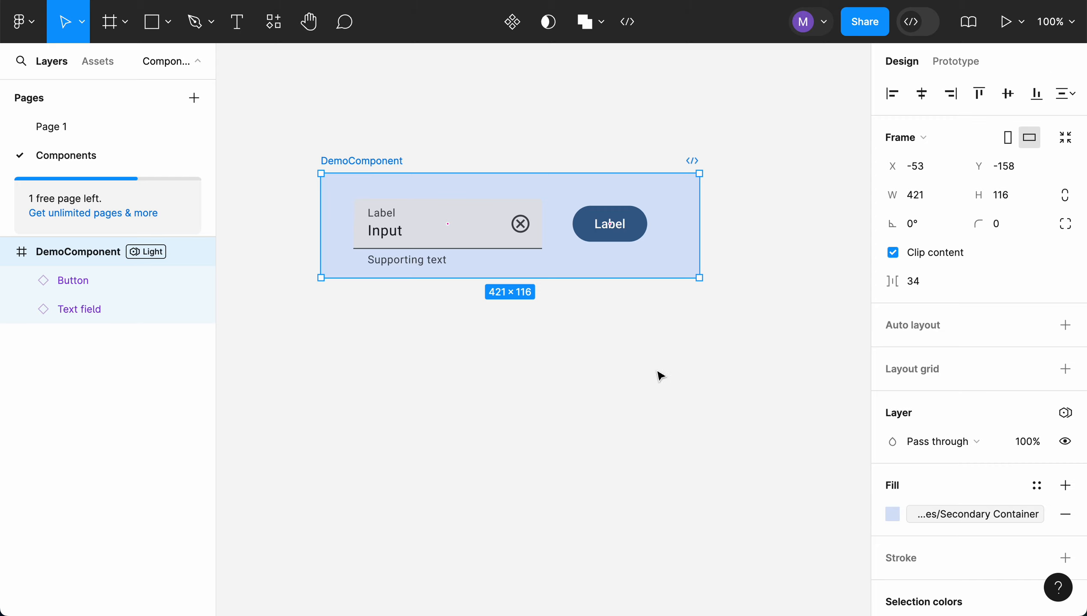
left_click(660, 376)
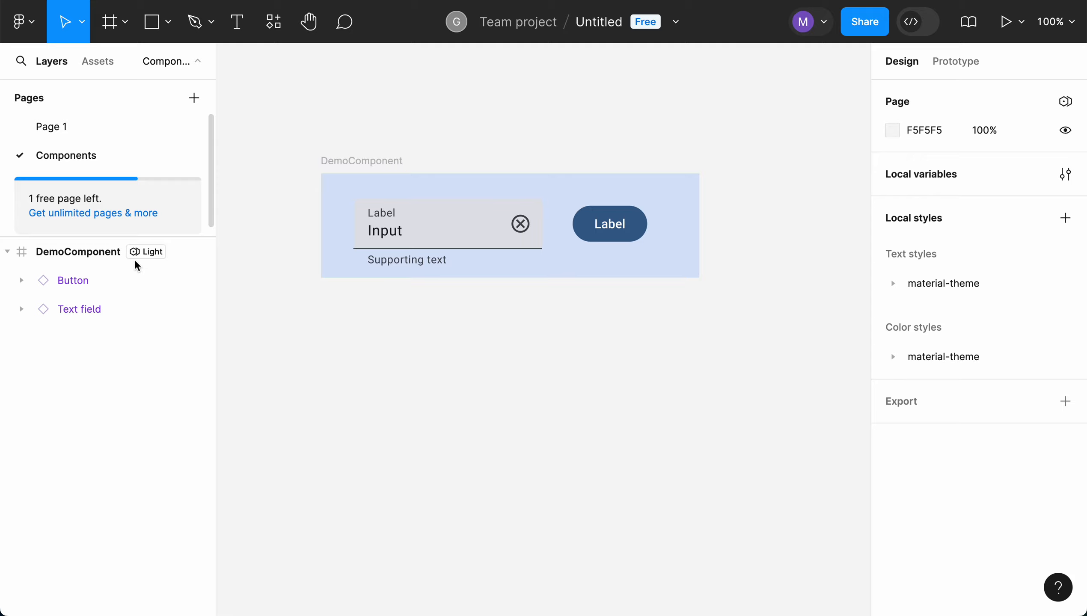
Convert the DemoComponent frame into a reusable component
left_click(382, 164)
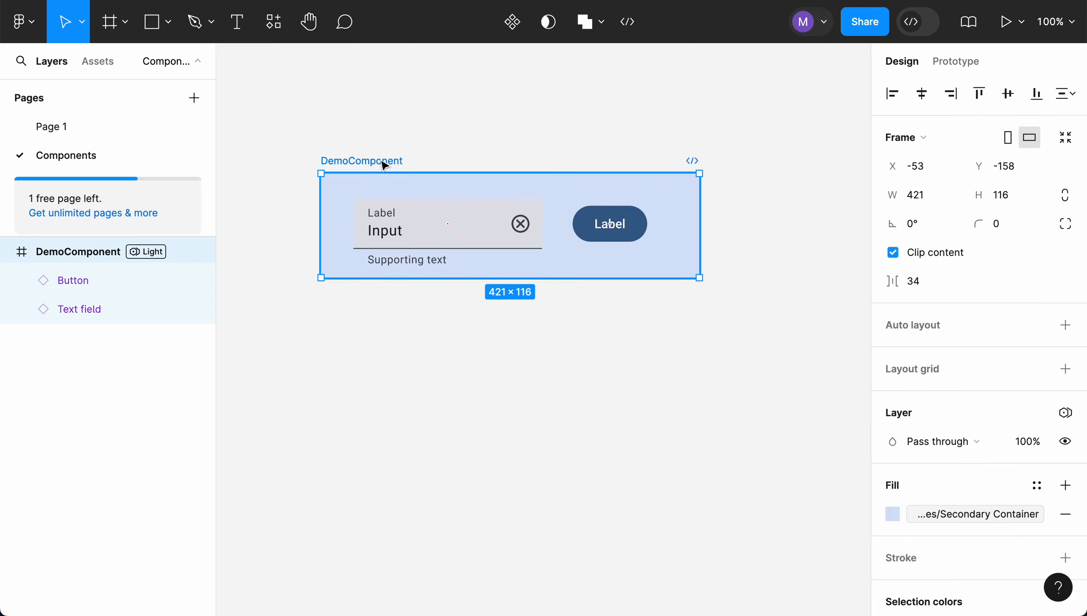
left_click(514, 27)
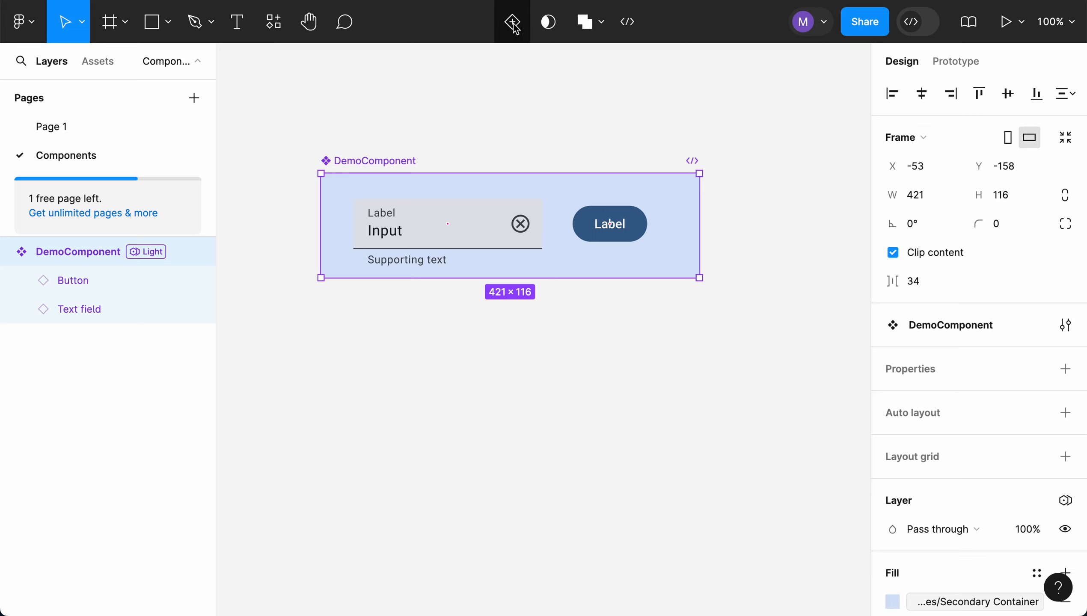
left_click(513, 127)
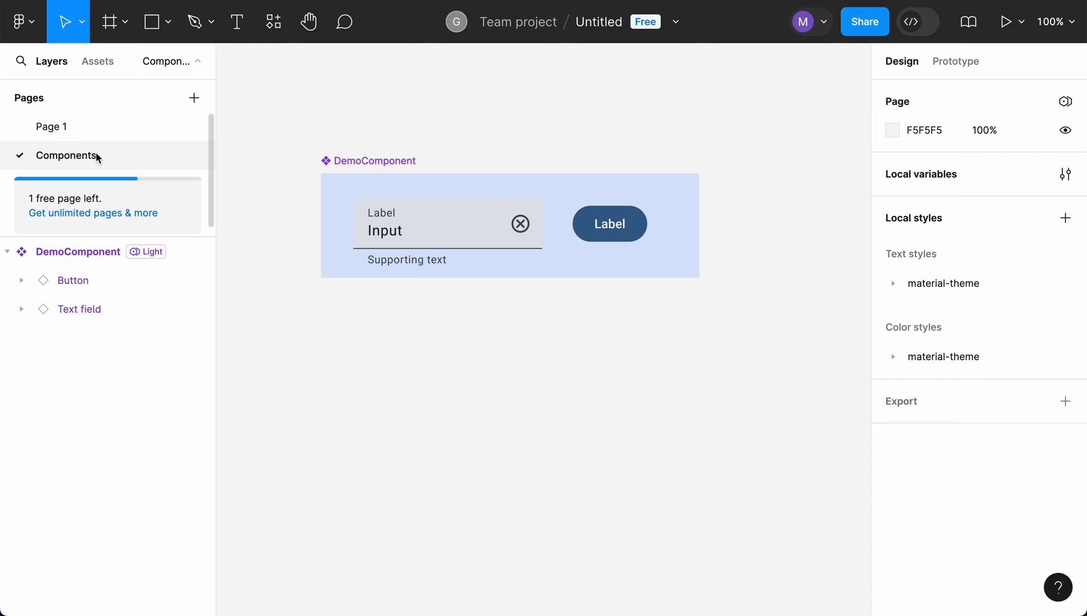
View Page 1, return to the Components page and collapse the DemoComponent layer
left_click(74, 131)
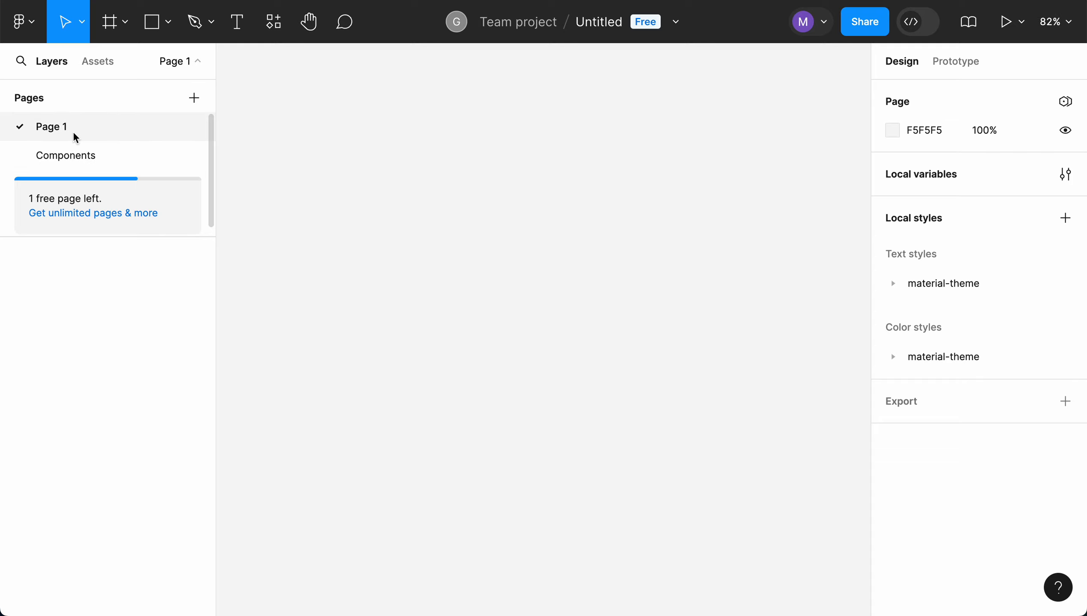
left_click(68, 153)
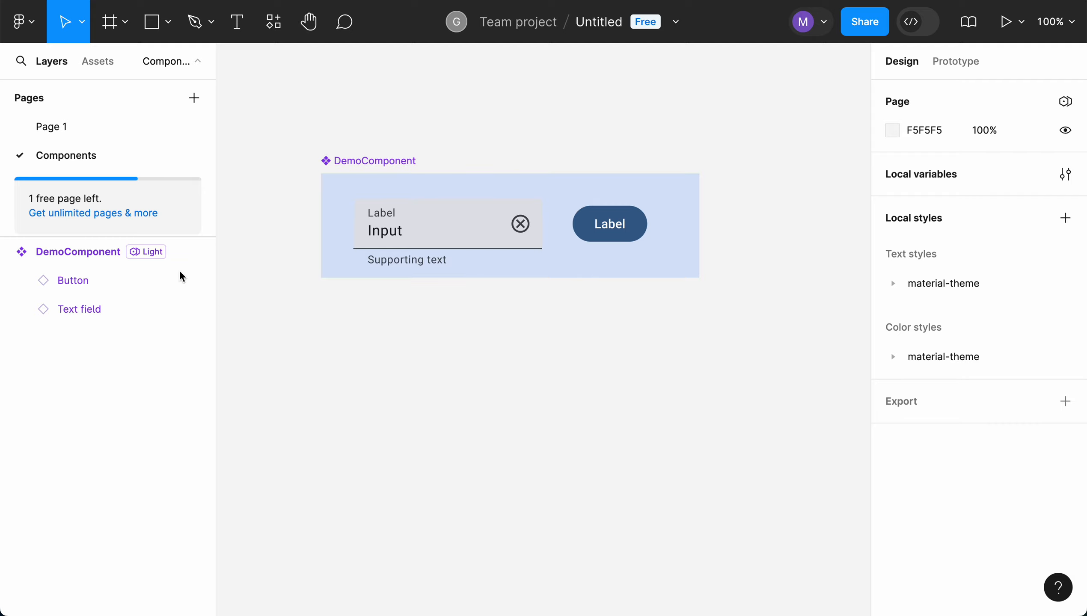
left_click(9, 253)
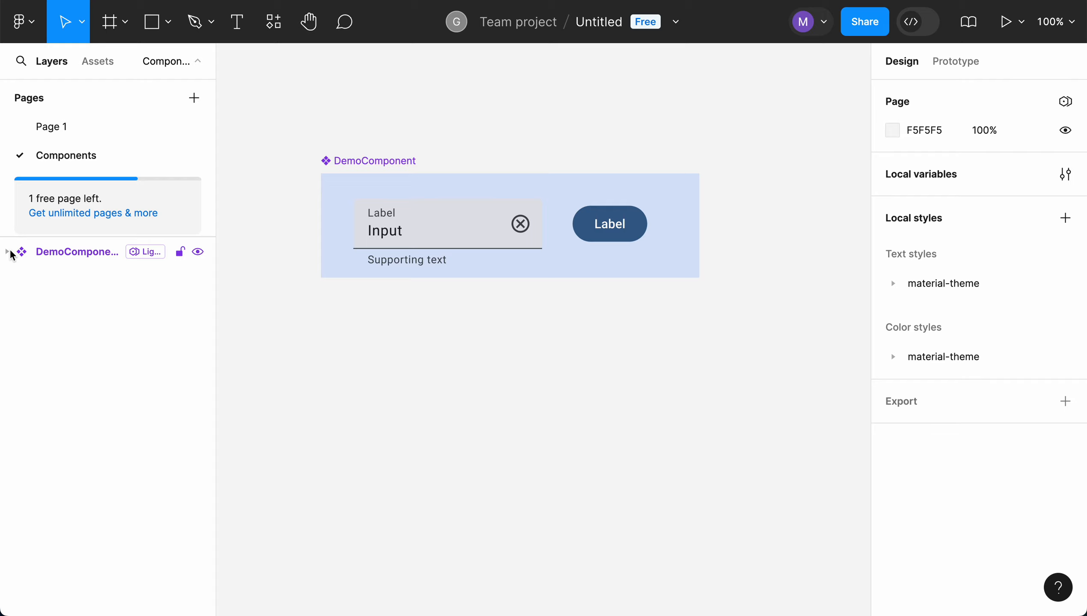
Examine the local components in the assets library, where the DemoComponent entry is kept apart from the Material 3 Design Kit
left_click(109, 66)
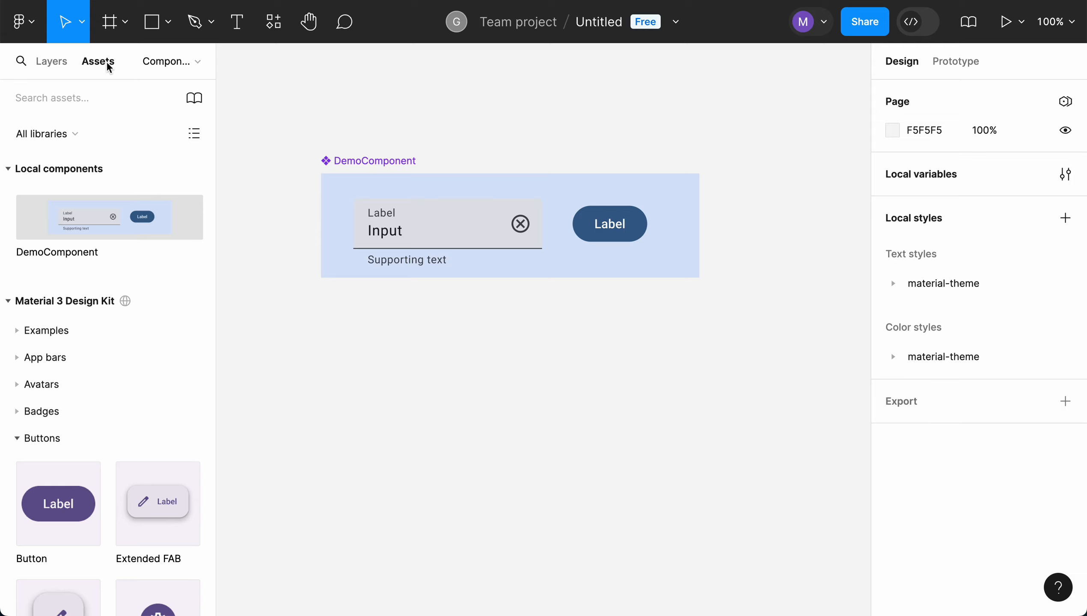
left_click(8, 169)
left_click(12, 174)
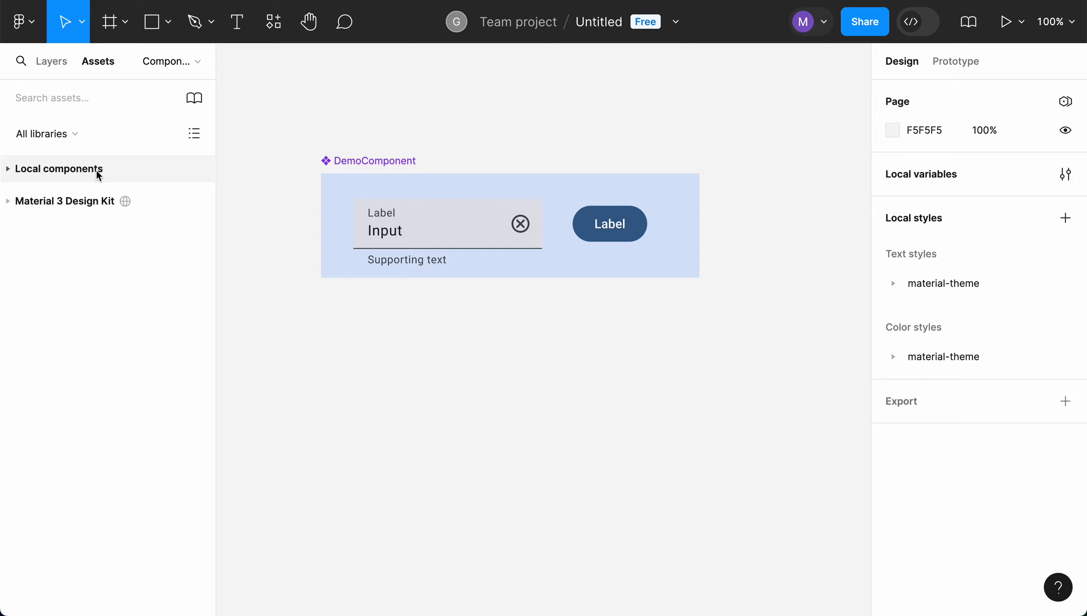
left_click(9, 168)
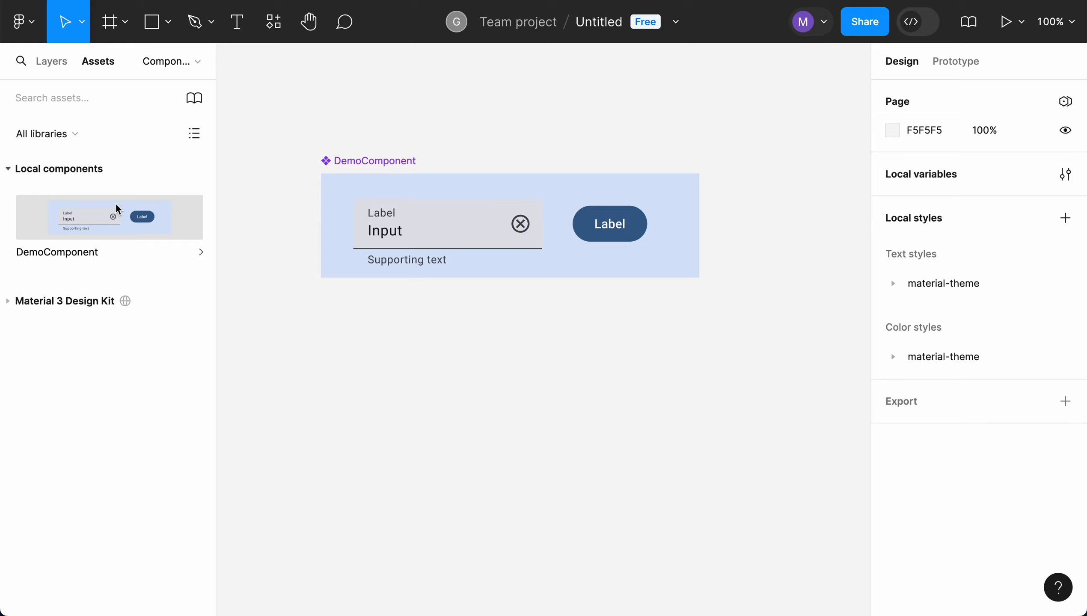
left_click(9, 169)
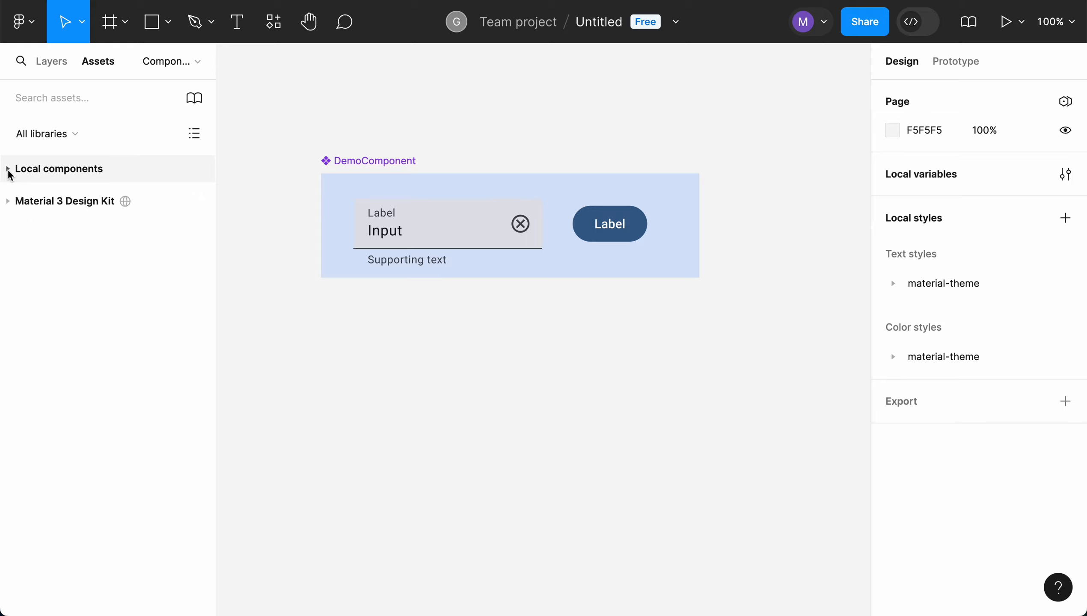
Look through the Material 3 Design Kit categories in the assets library and collapse them again
left_click(11, 203)
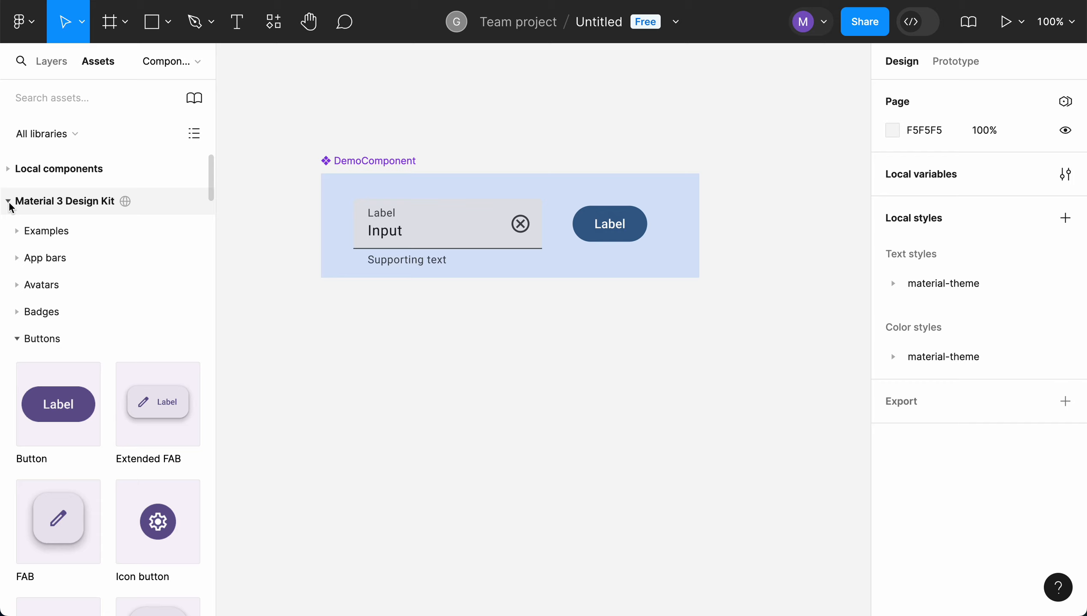
left_click(10, 202)
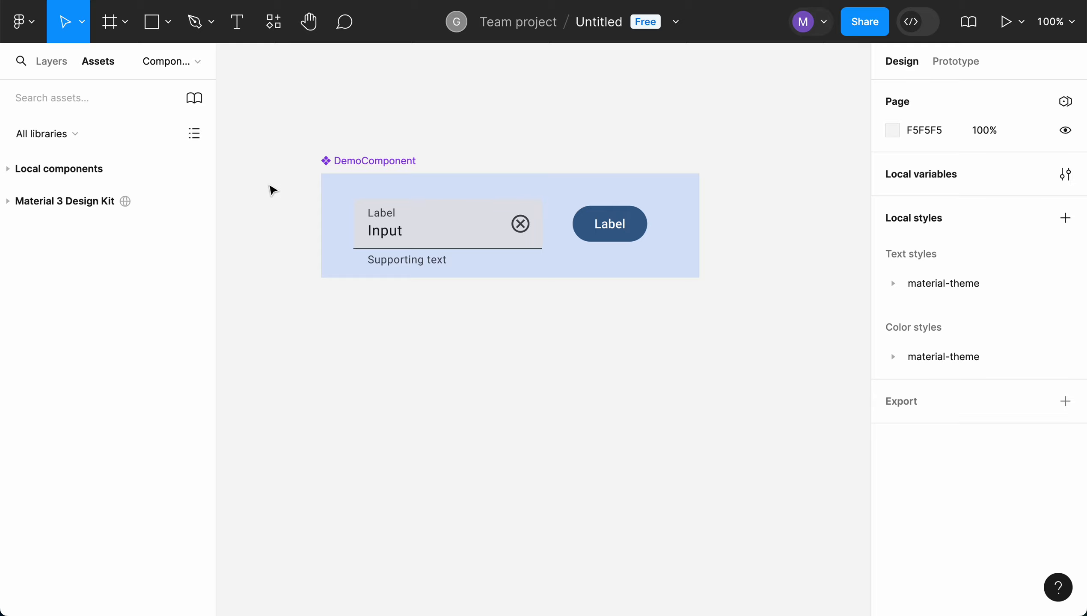
Place an instance of DemoComponent from the local components onto the empty Page 1 canvas
left_click(197, 62)
left_click(82, 127)
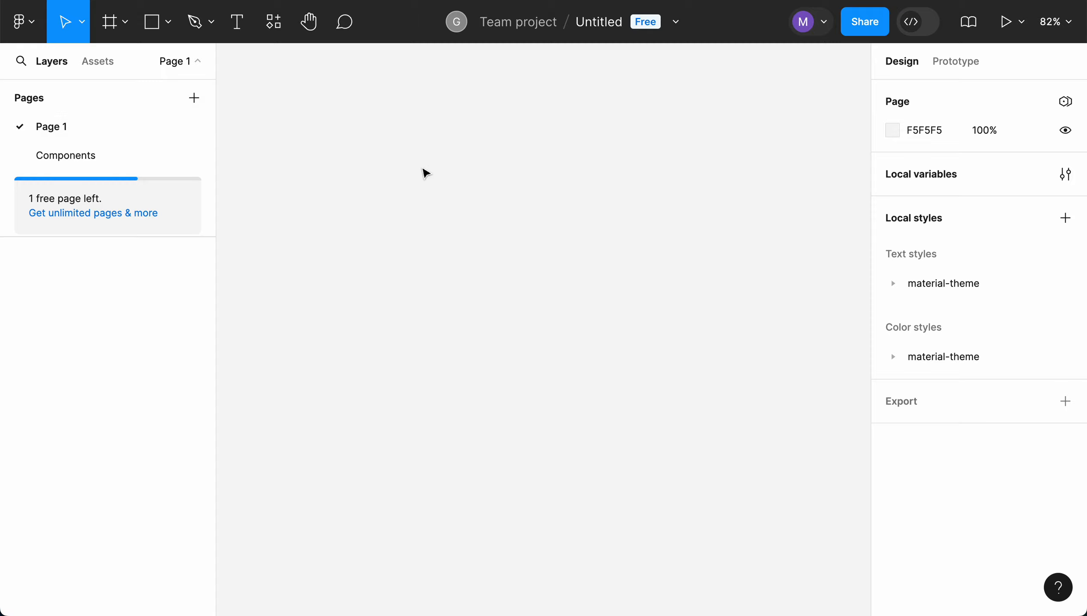
left_click(113, 68)
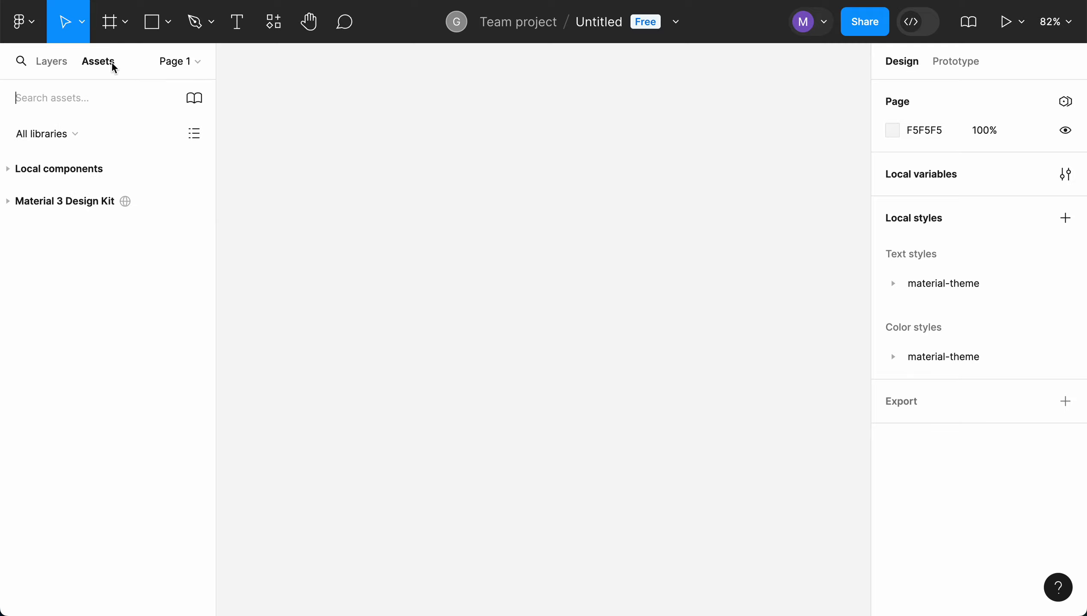
left_click(9, 169)
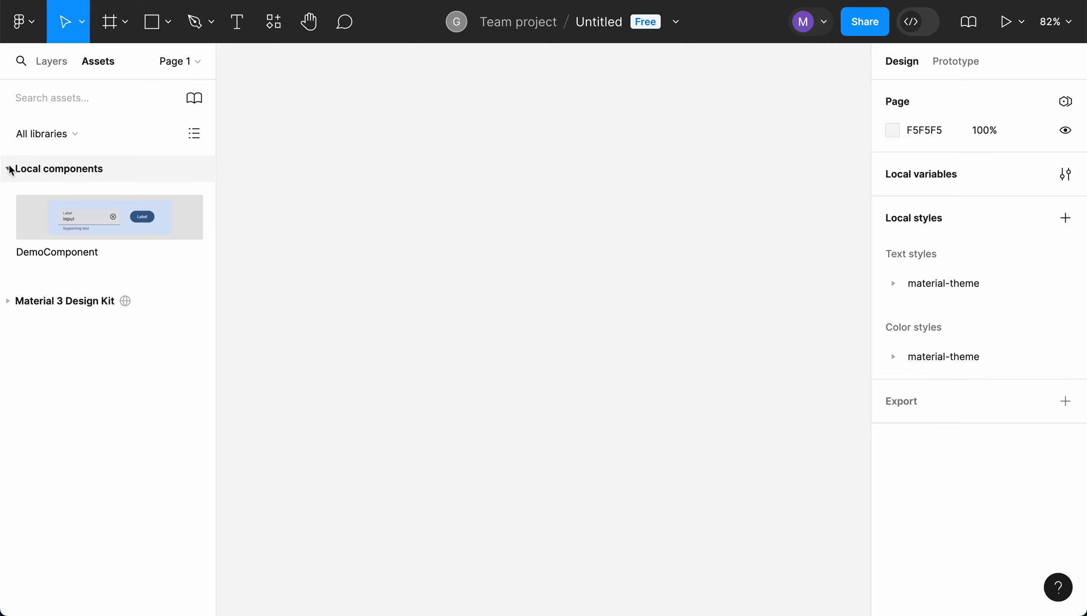
left_click(187, 63)
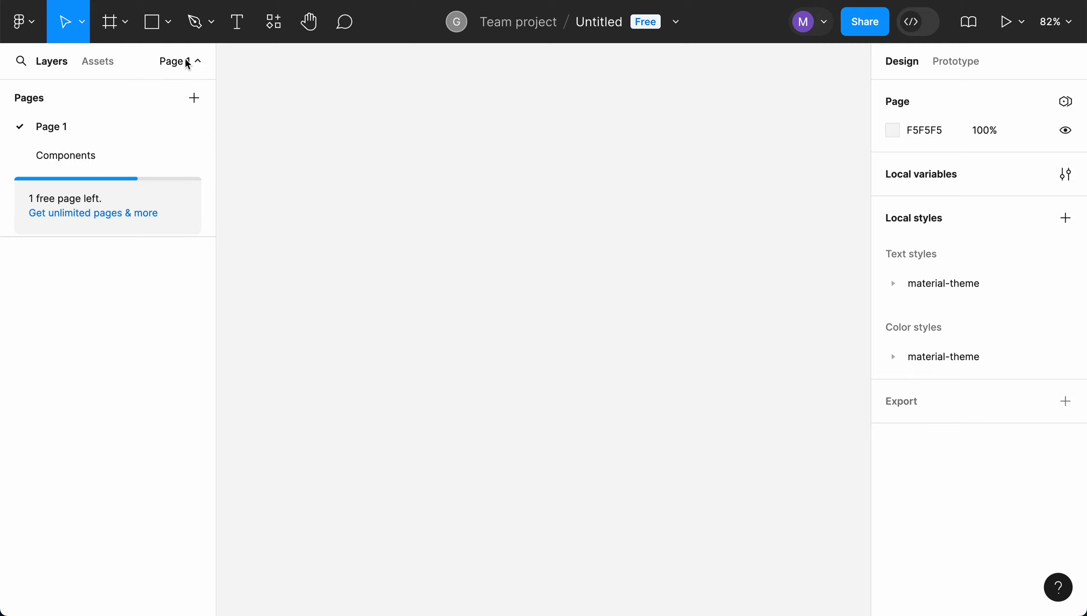
left_click(106, 65)
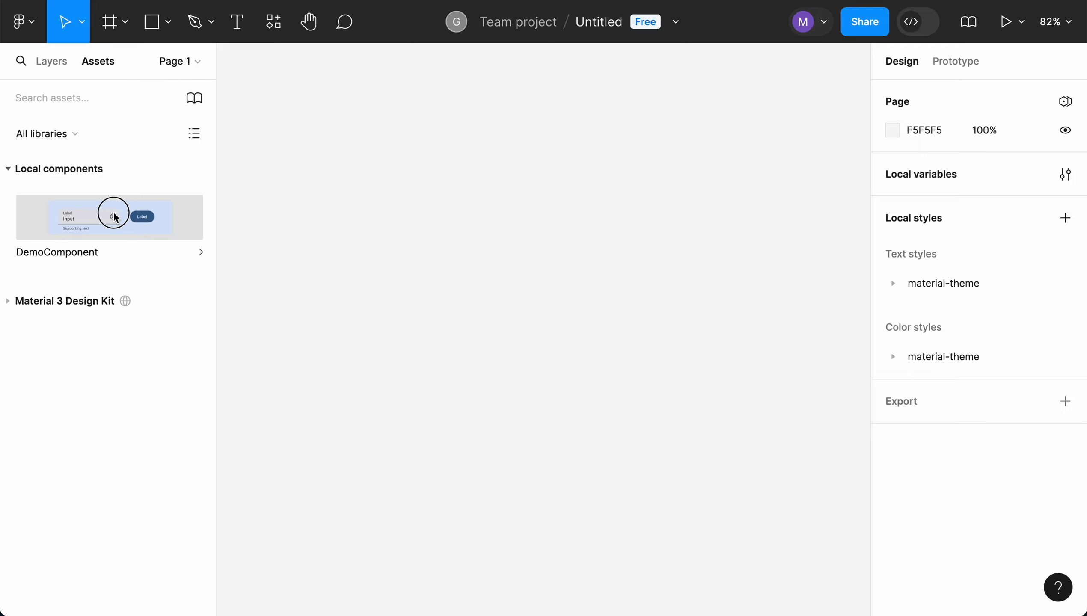
left_click_drag(116, 217, 448, 196)
left_click(511, 351)
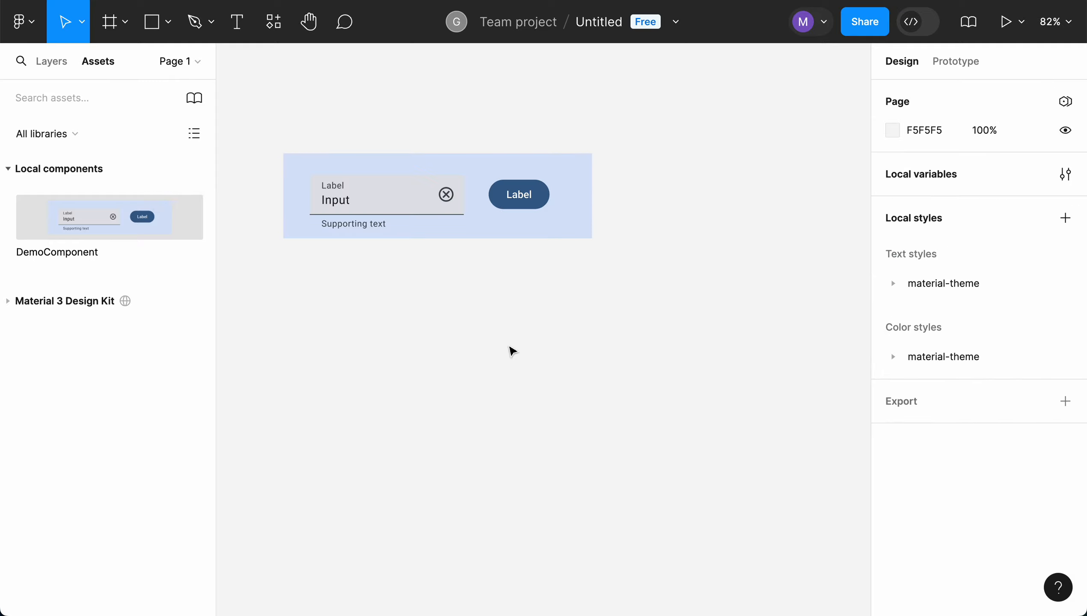
Go to the Components page and inspect the main DemoComponent with its nested Button and Text field layers
left_click(55, 66)
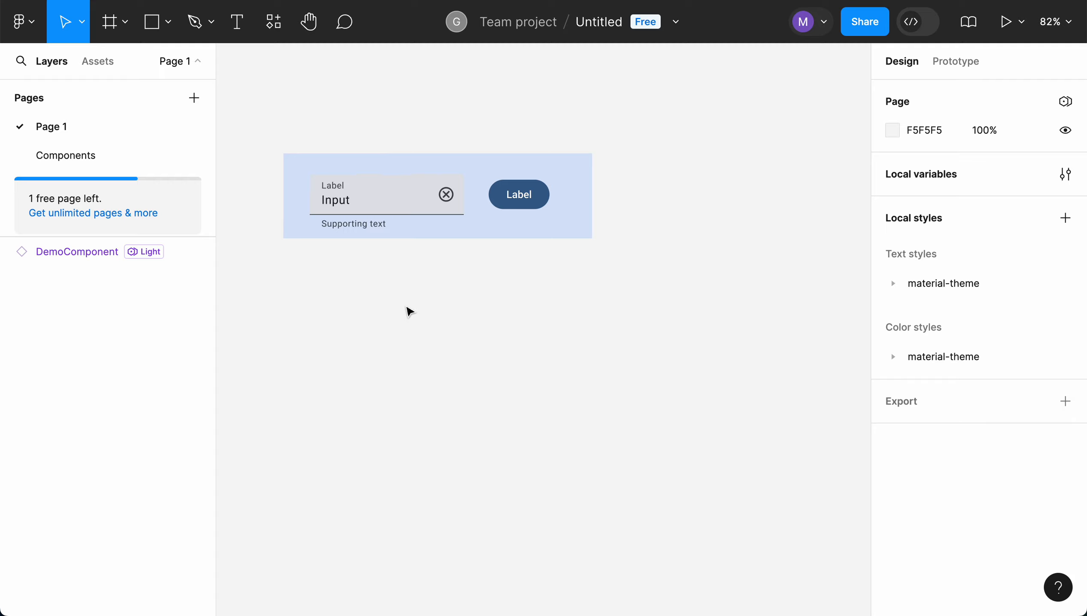
left_click(95, 156)
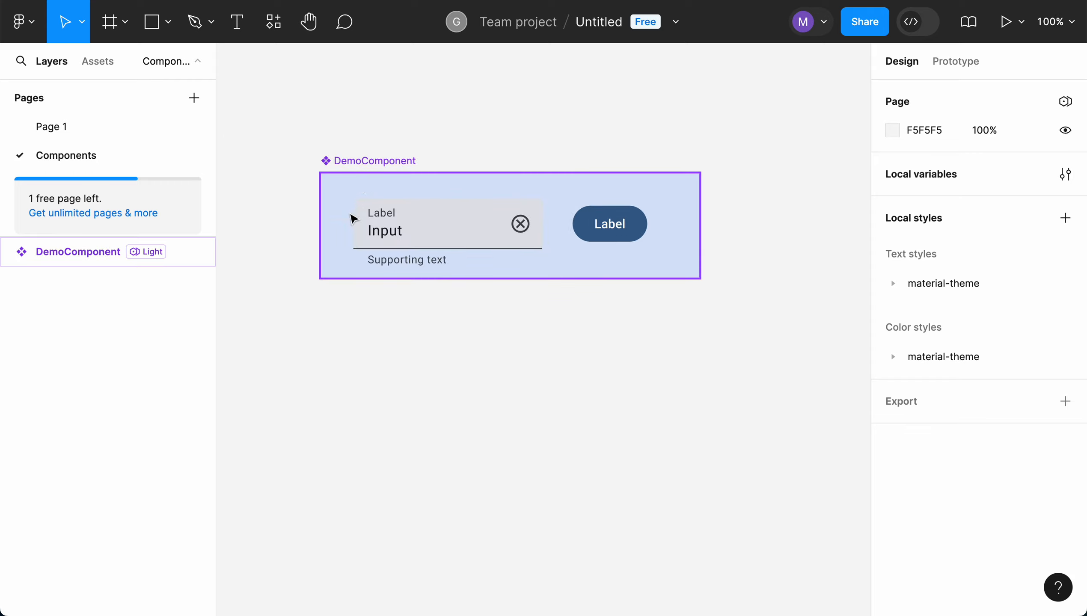
left_click(372, 164)
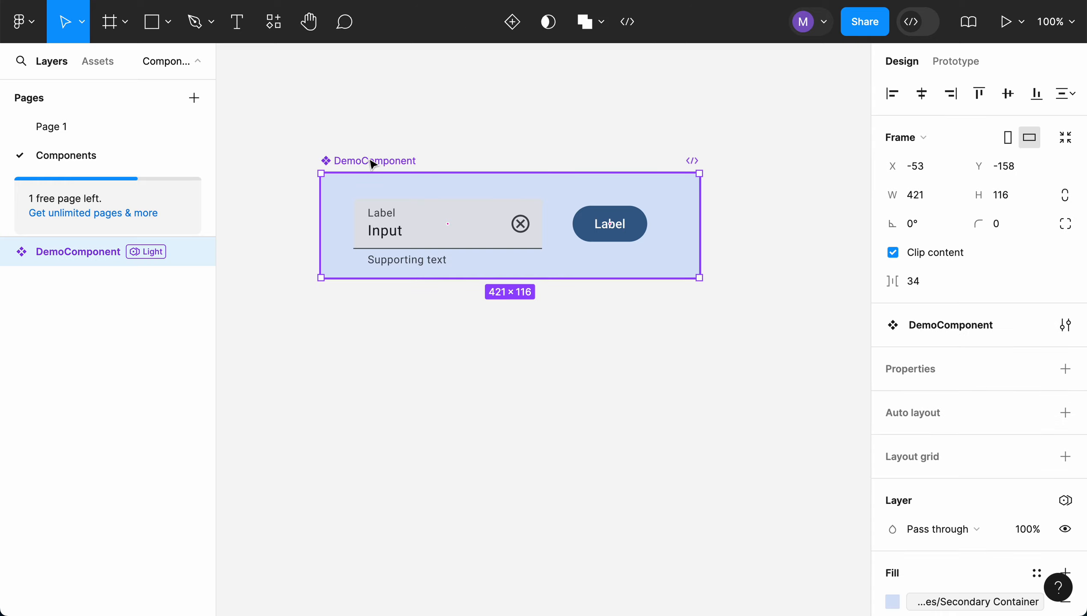
left_click(398, 161)
left_click(7, 252)
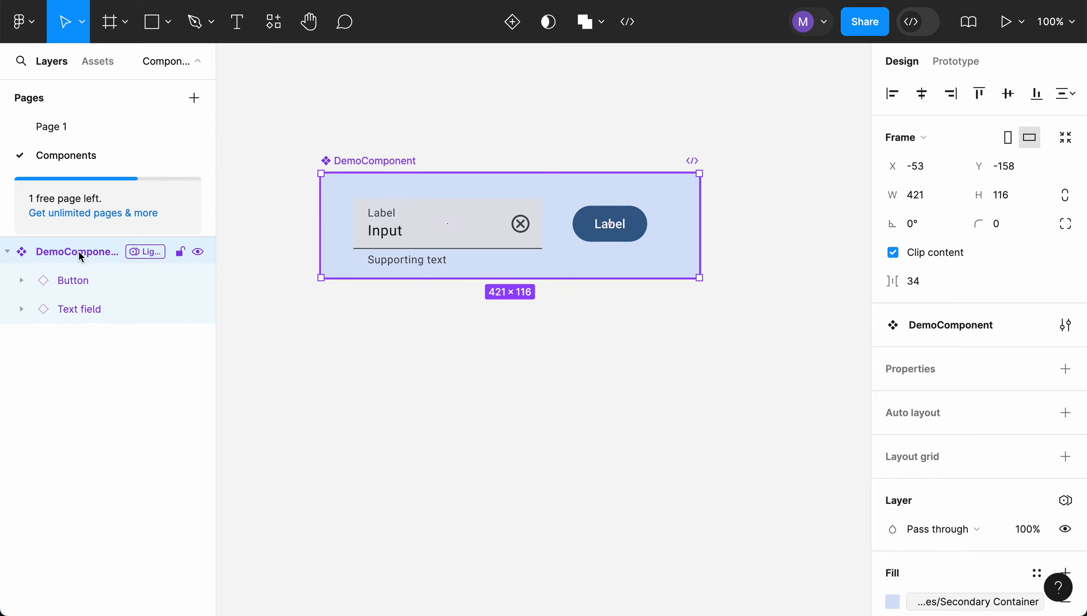
left_click(99, 281)
left_click(113, 304)
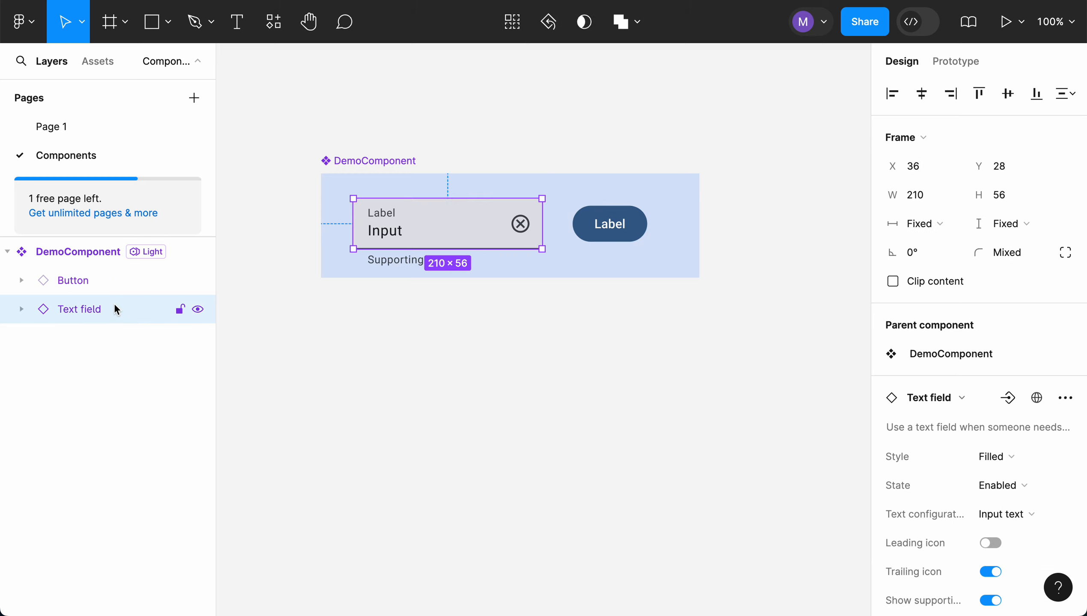
Set the corner radius of the main DemoComponent on the Components page to 20
left_click(91, 254)
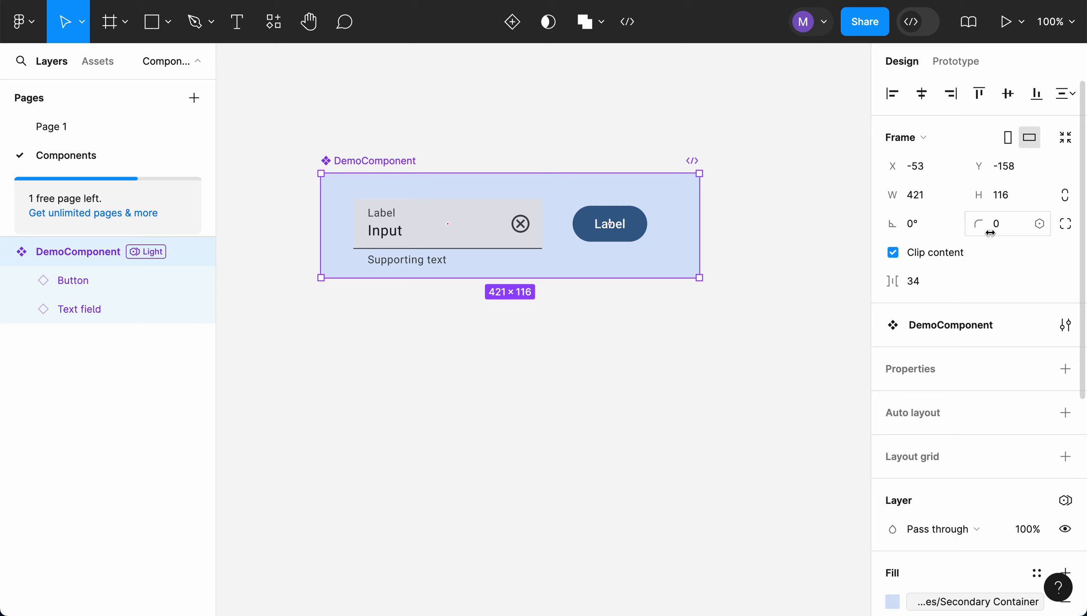
left_click(1003, 223)
type("20")
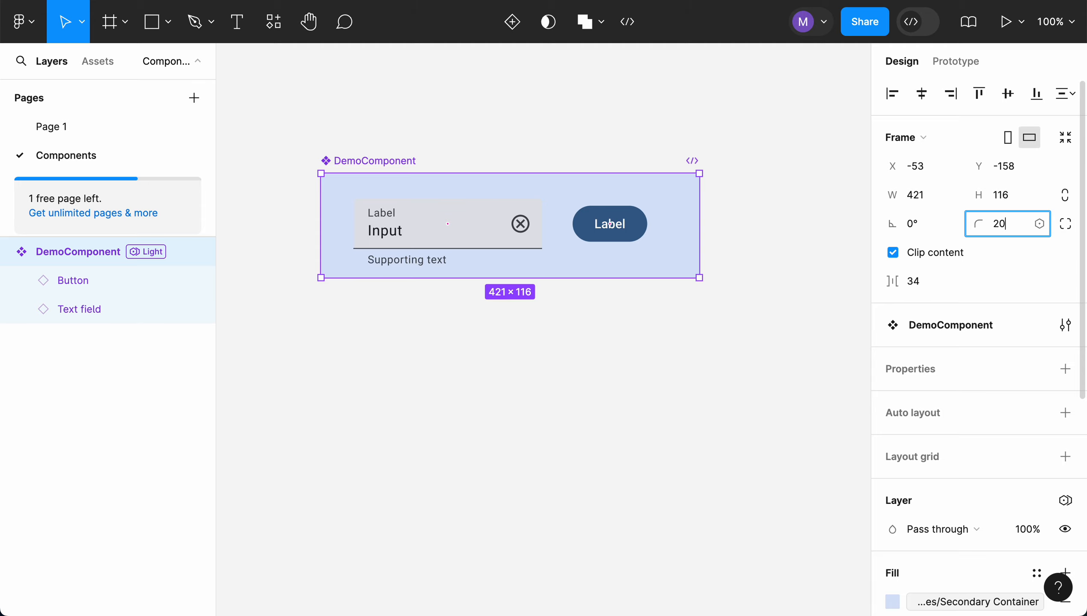
key("Return")
left_click(753, 341)
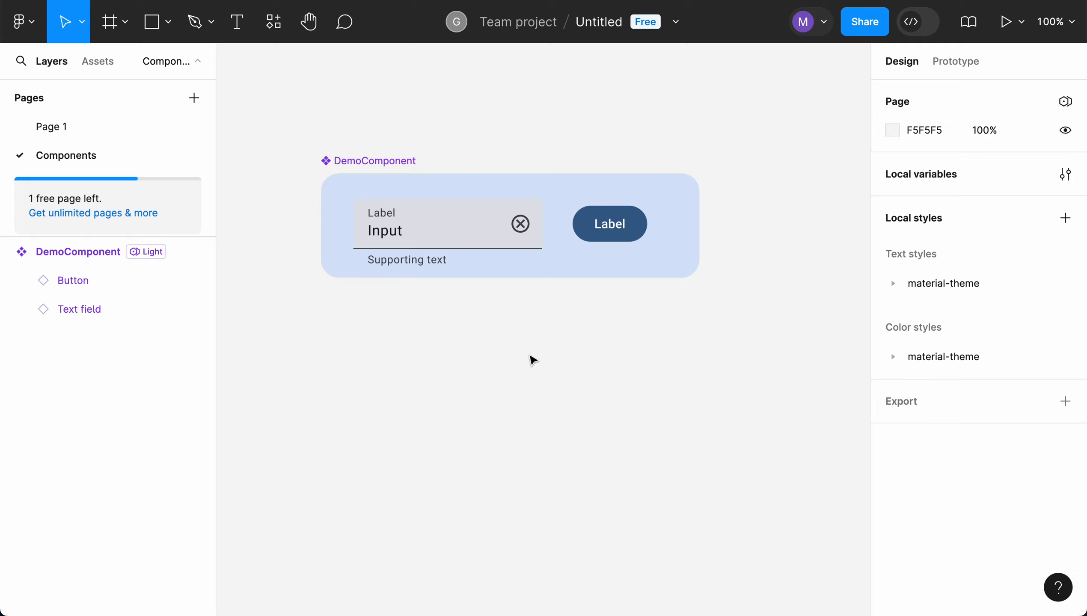
Return to Page 1 and duplicate the DemoComponent instance directly below the original
left_click(98, 130)
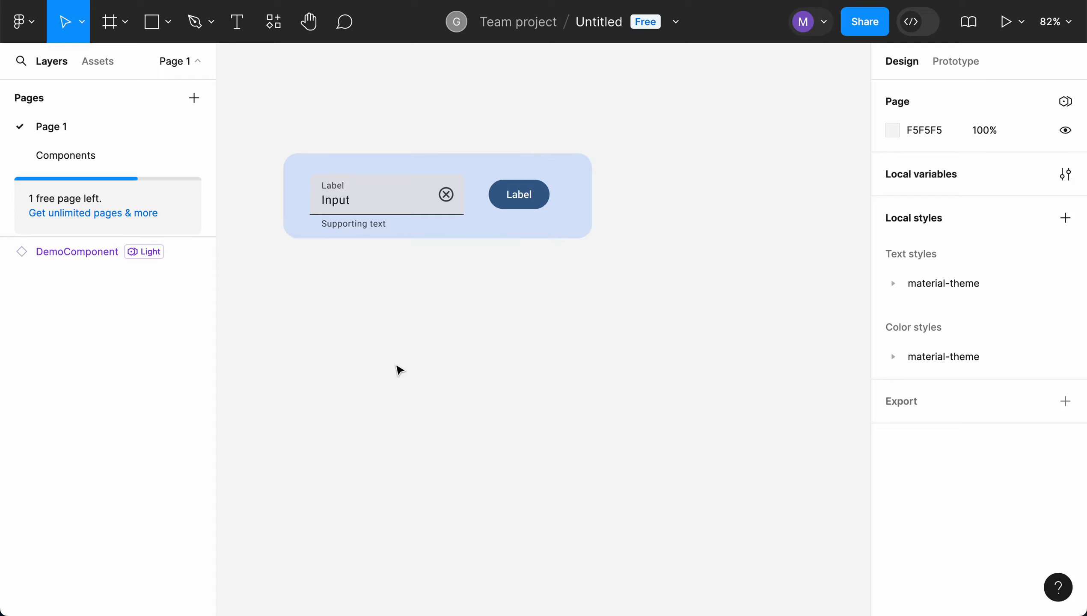
left_click(480, 226)
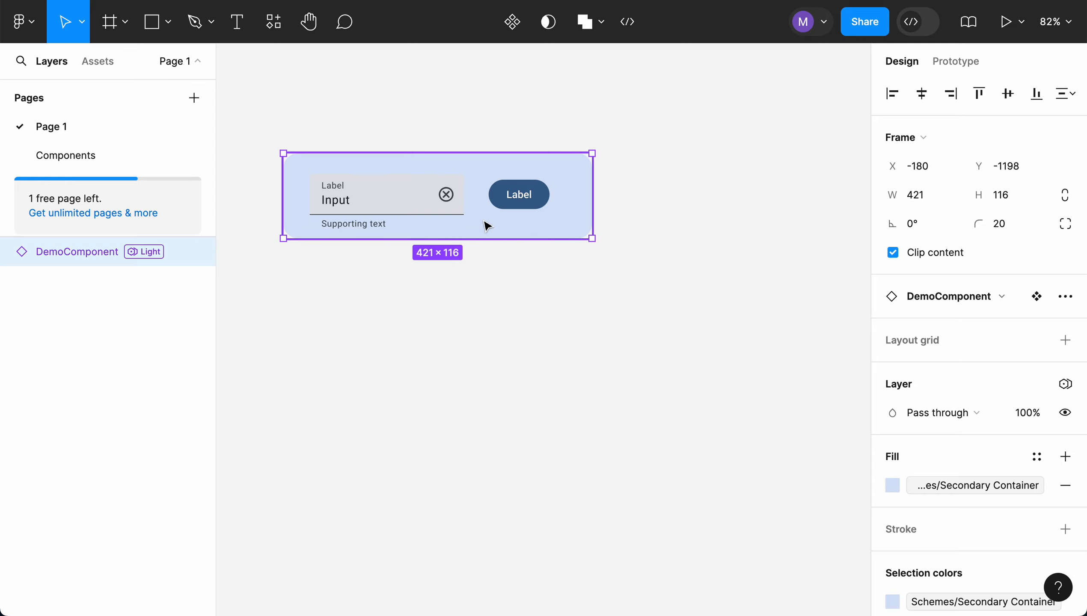
left_click(483, 221)
left_click_drag(486, 224, 492, 323)
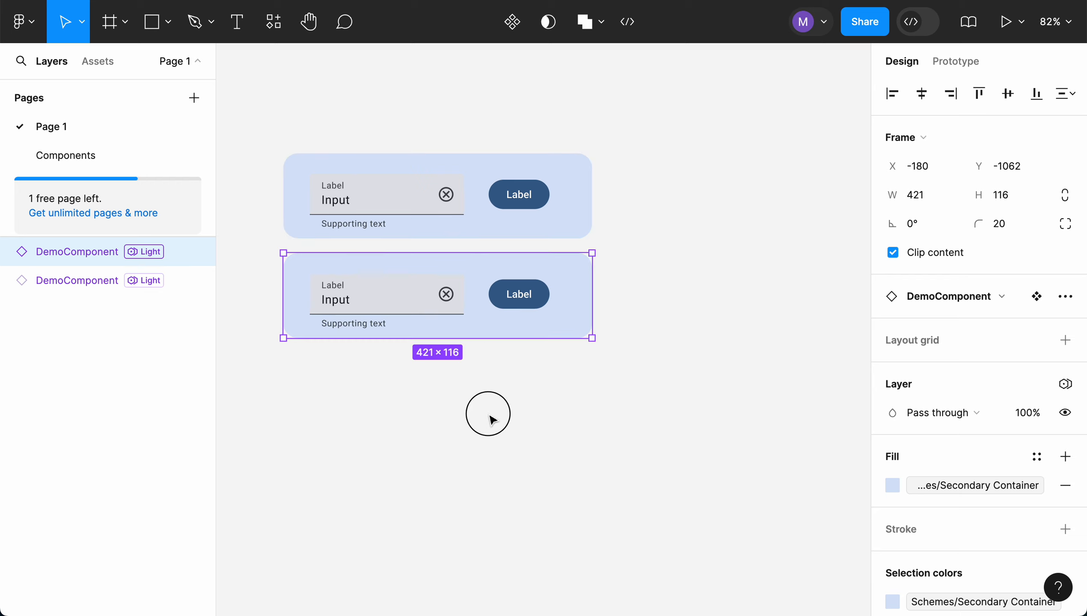
left_click(490, 417)
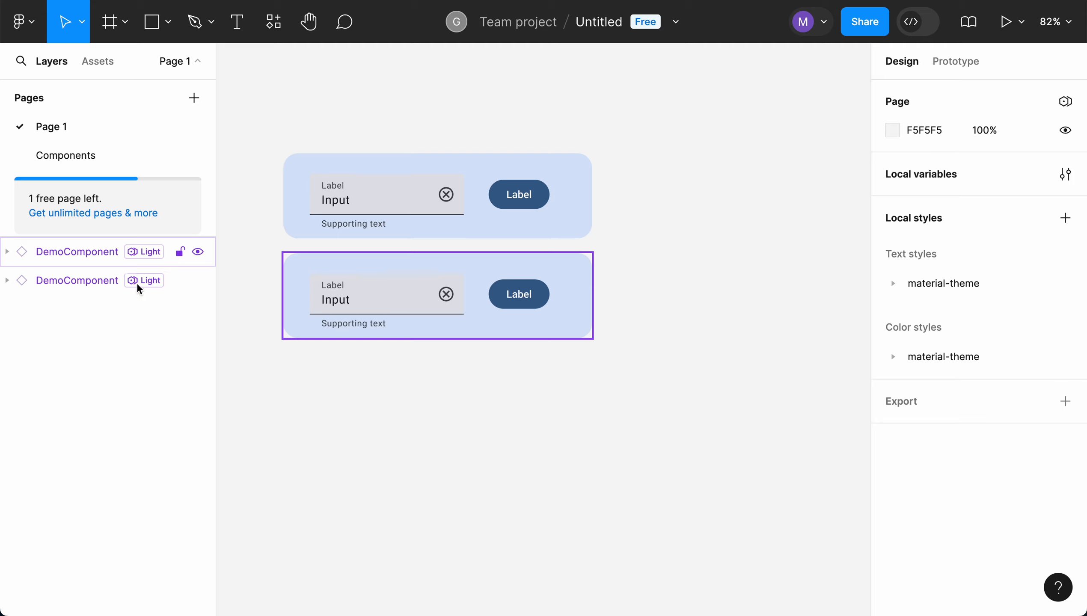
Detach the lower DemoComponent instance on Page 1 from its main component
left_click(544, 336)
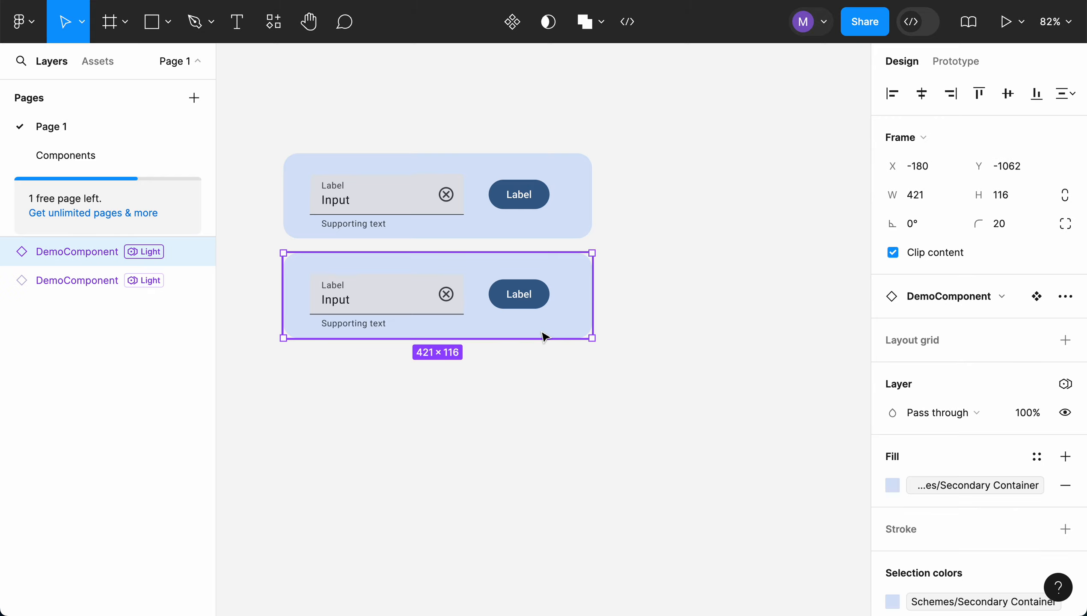
right_click(512, 327)
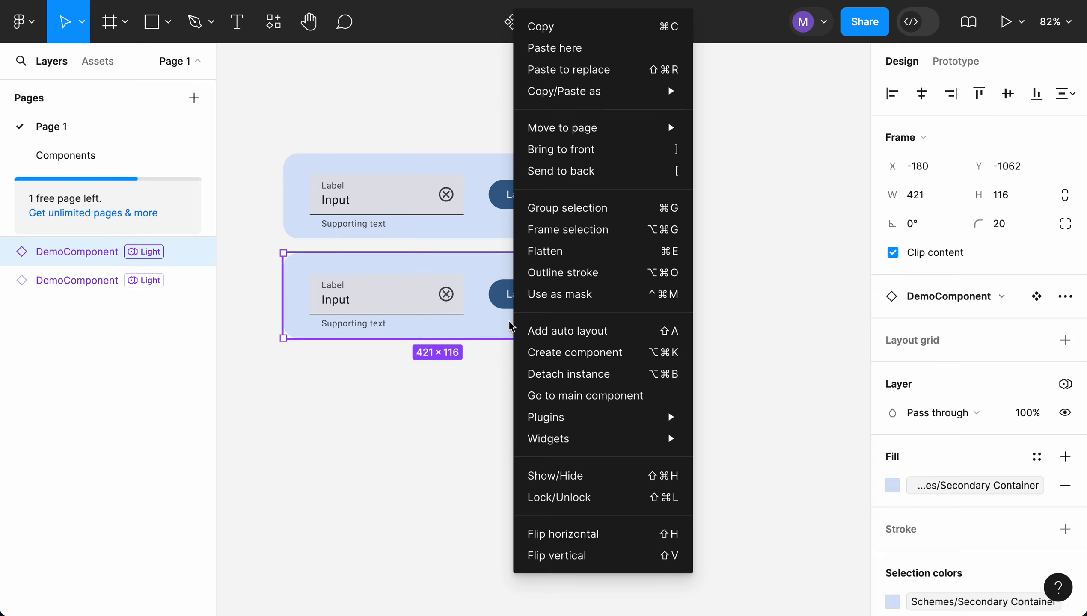
left_click(590, 381)
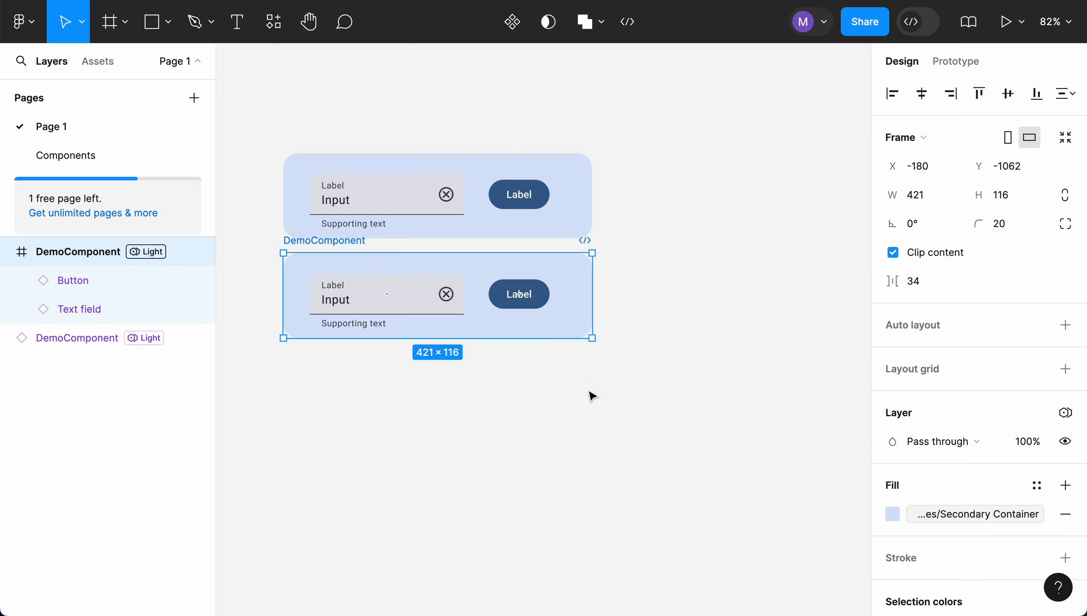
left_click(573, 389)
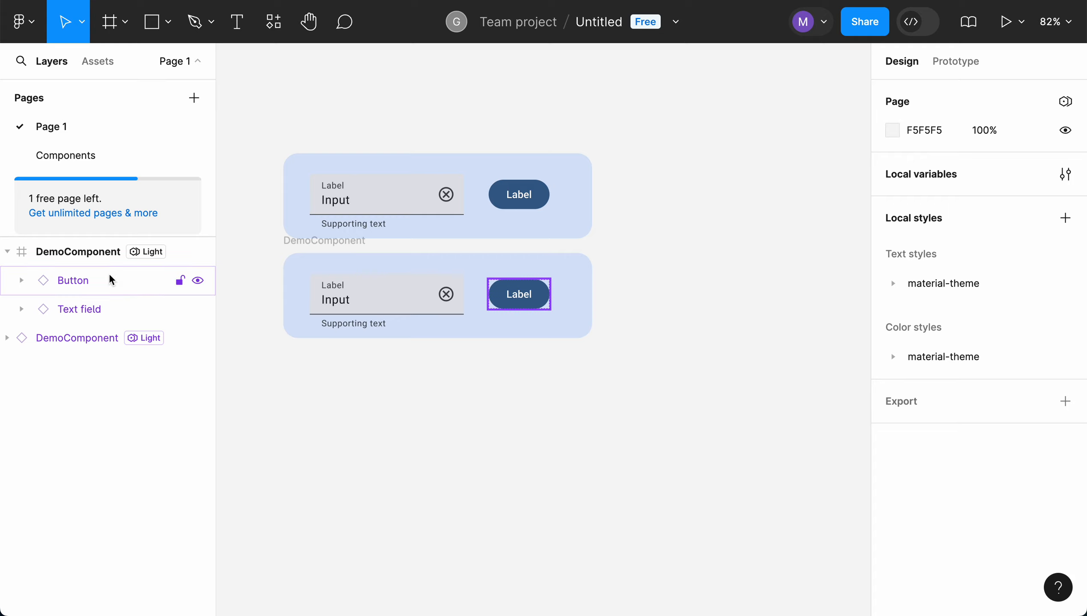
Examine the detached DemoComponent frame and its Button and Text field layers, comparing it with the instance above
left_click(42, 258)
left_click(71, 253)
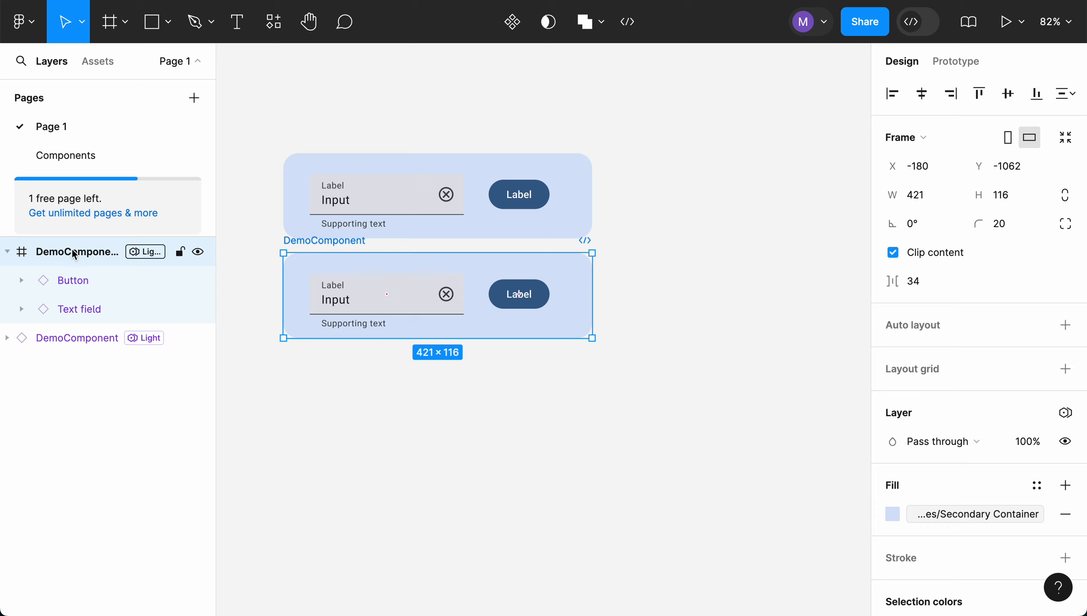
left_click(78, 284)
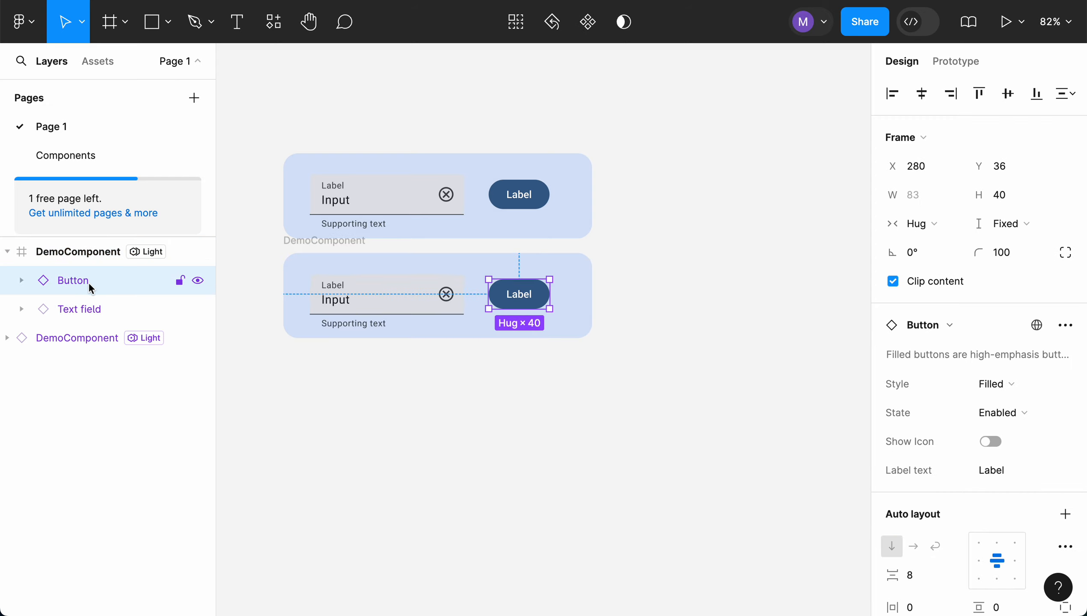
left_click(84, 310)
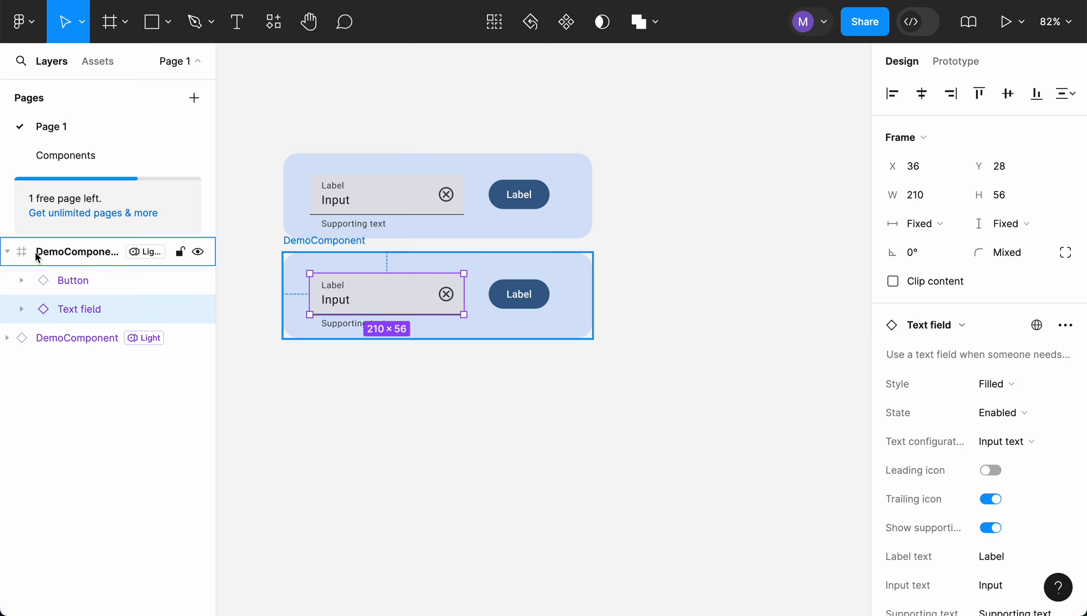
left_click(8, 252)
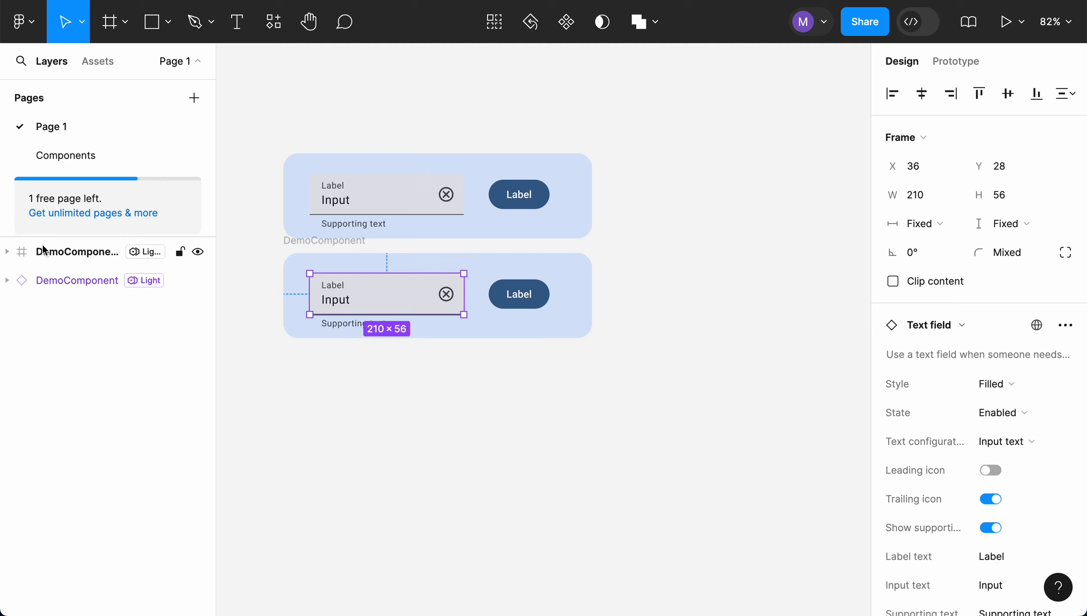
left_click(577, 267)
left_click(450, 161)
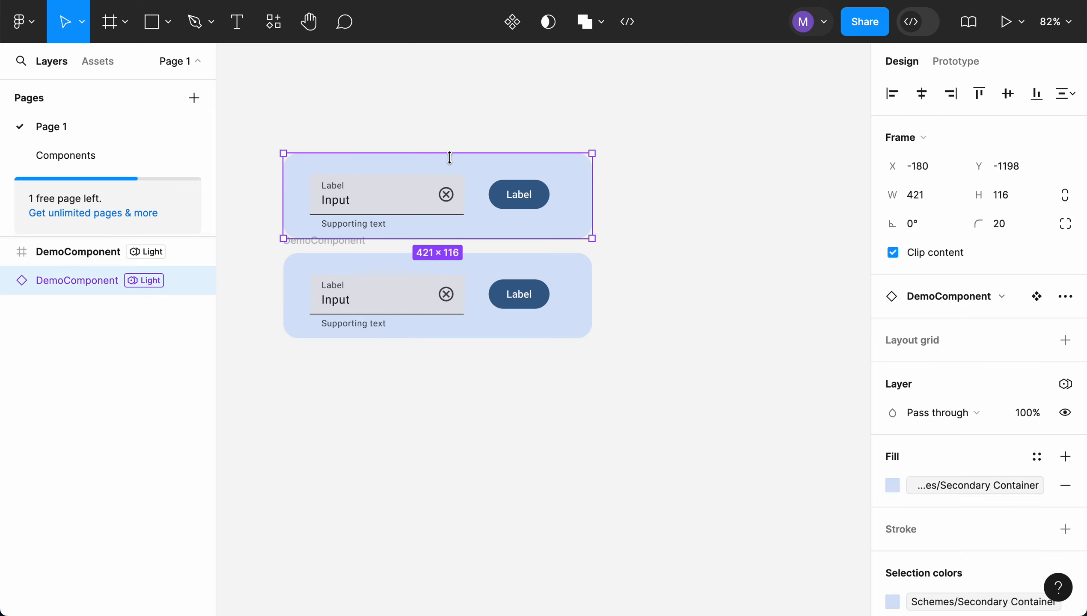
left_click(454, 125)
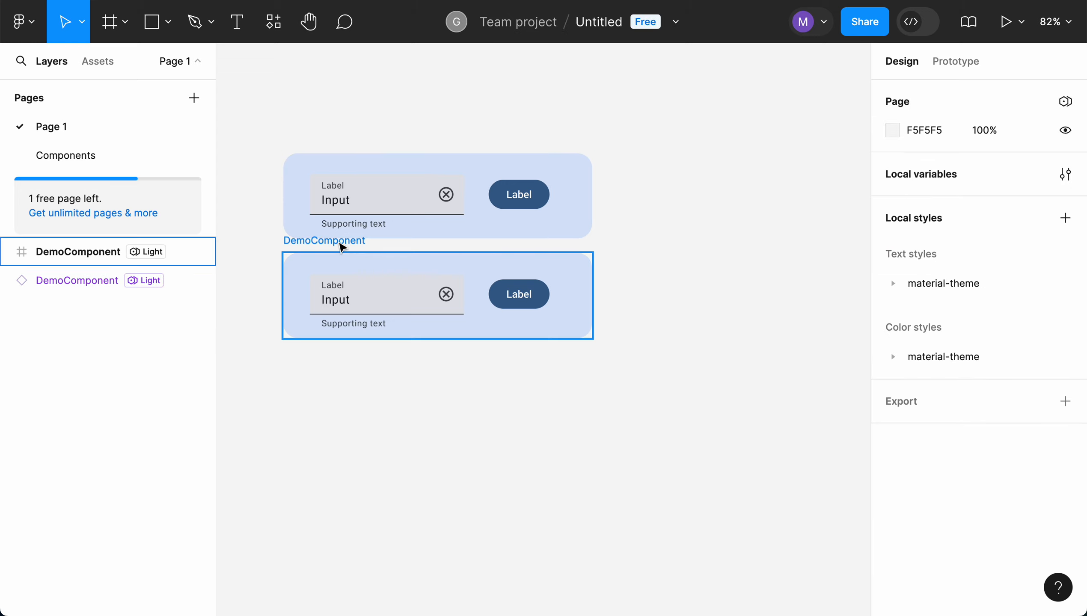
Move the detached DemoComponent frame straight down to Y -1019, widening the gap to the instance above
left_click_drag(339, 246, 341, 279)
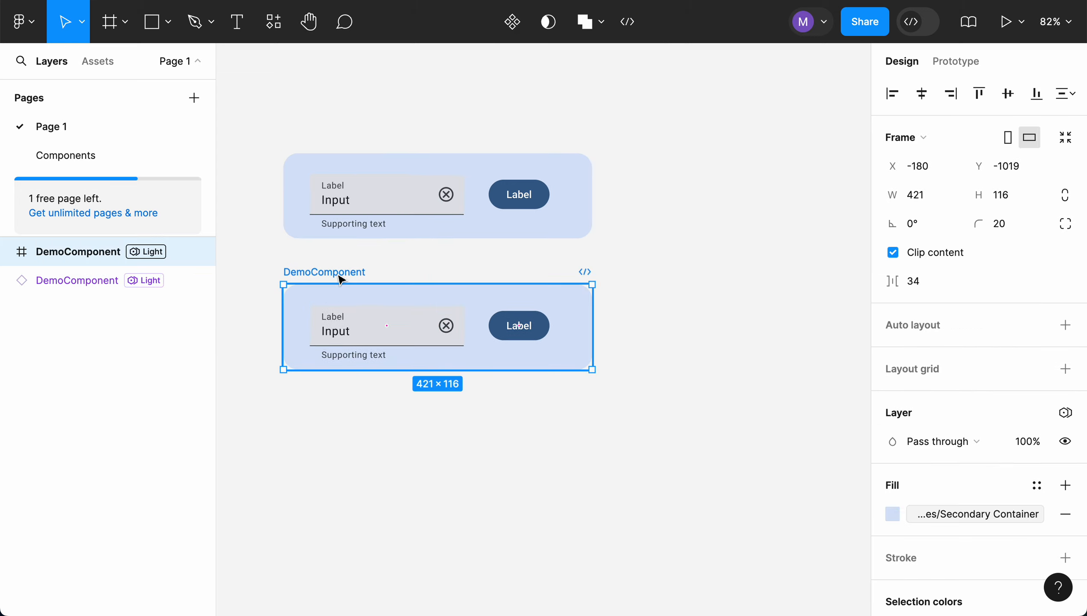
left_click(480, 257)
left_click(354, 159)
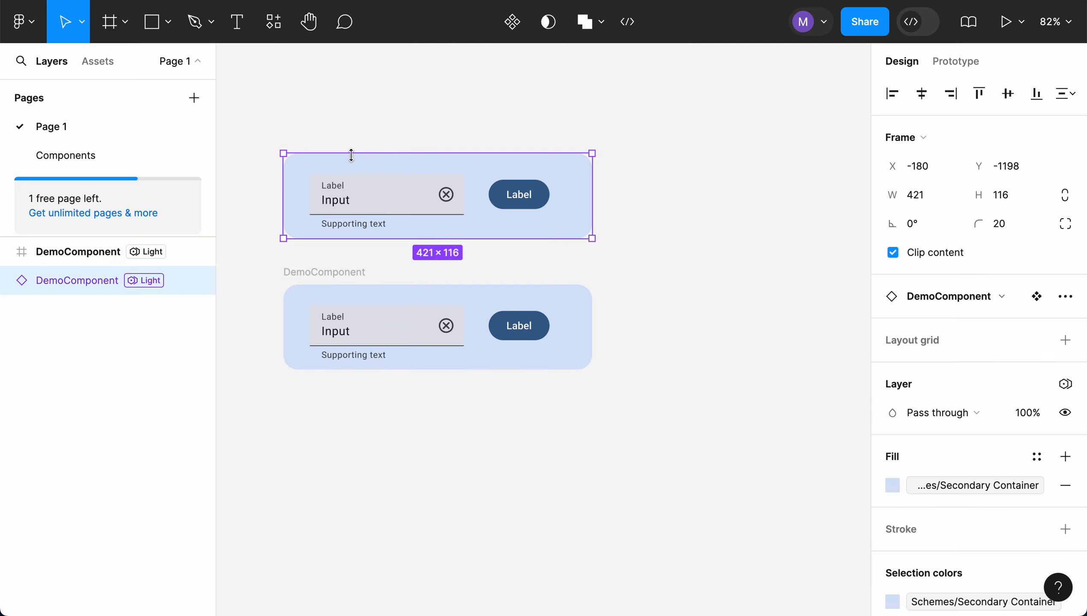
left_click(364, 121)
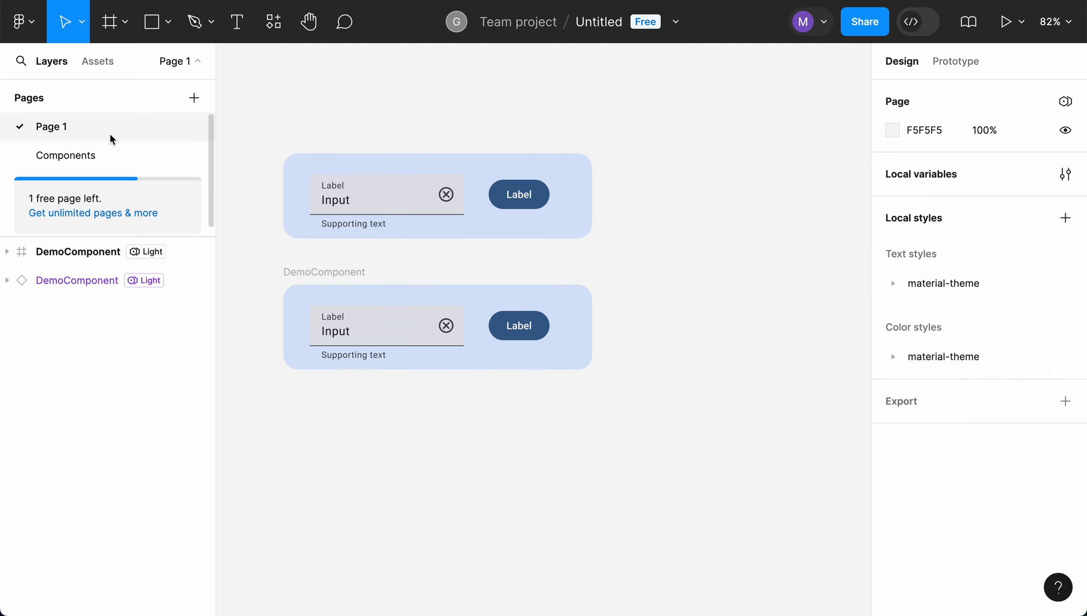
On the Components page, change the main DemoComponent's fill to the Tertiary Container library color
left_click(95, 160)
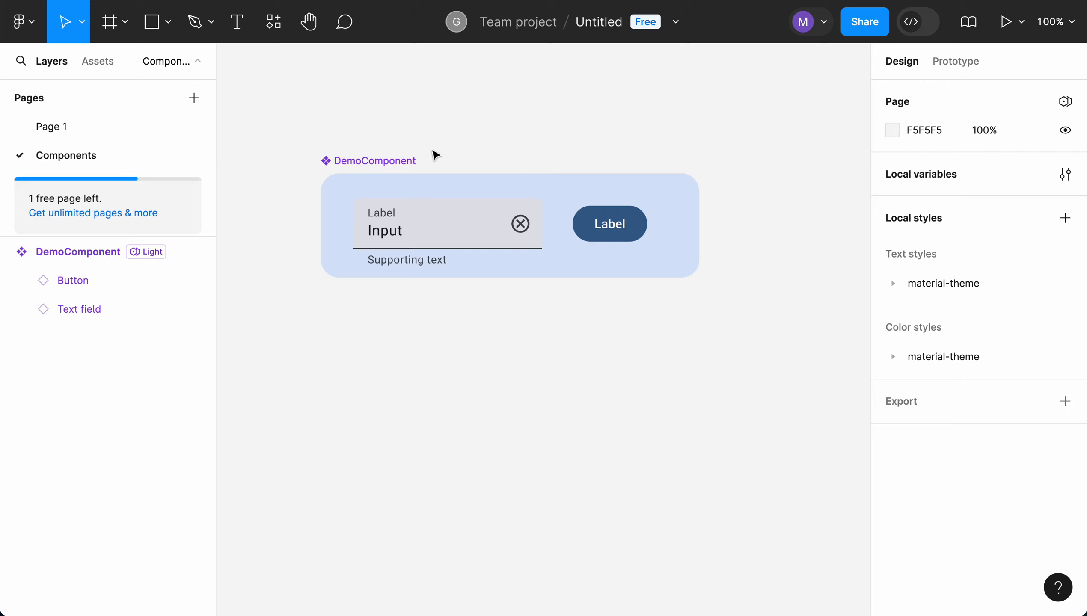
left_click(397, 166)
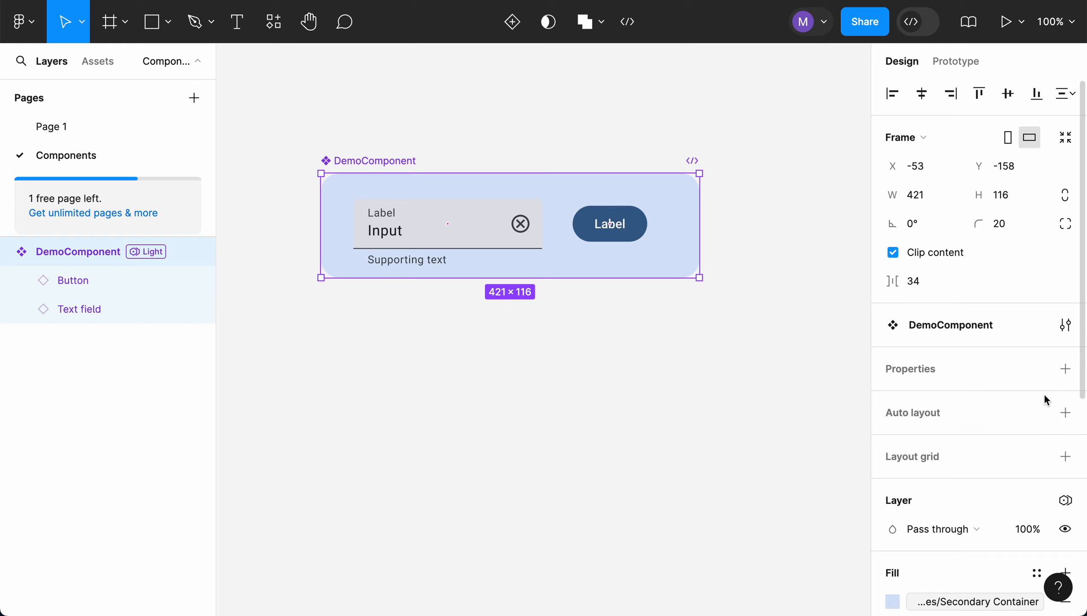
scroll(1044, 395, "down", 6)
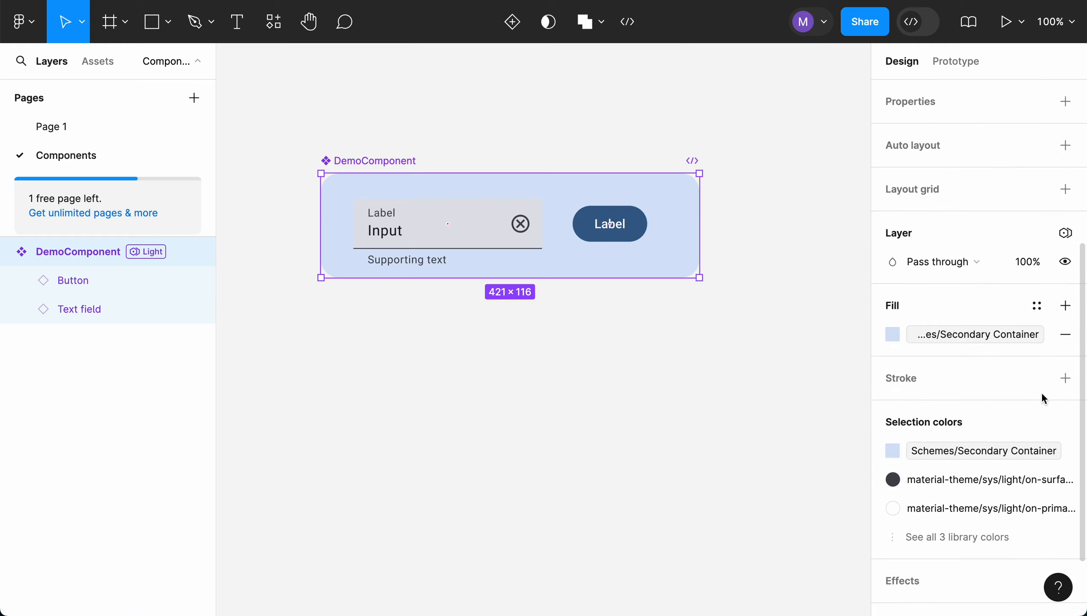
left_click(892, 336)
scroll(740, 423, "down", 5)
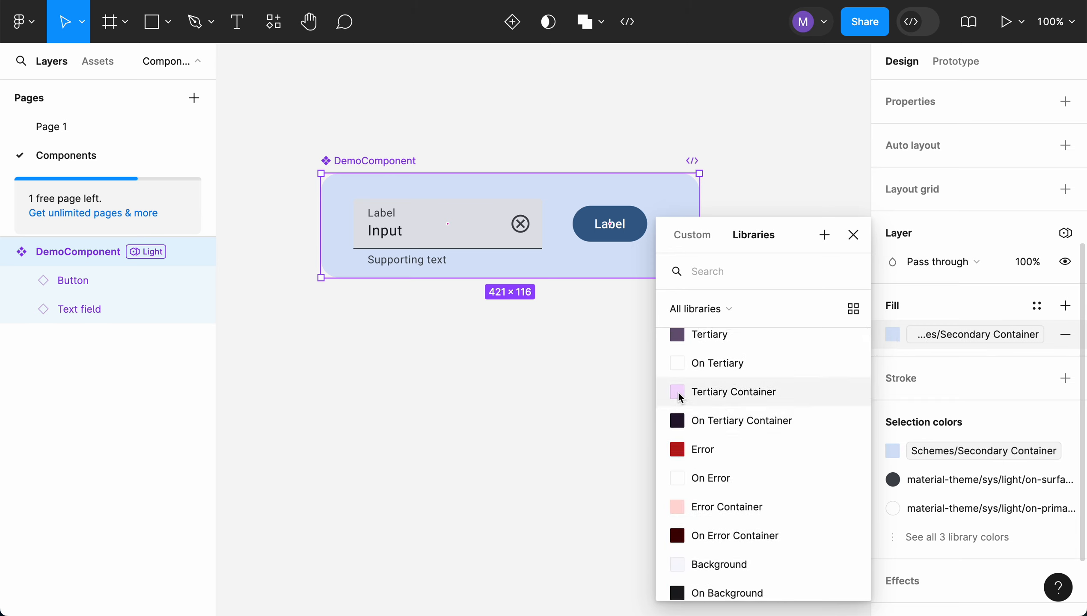
left_click(680, 397)
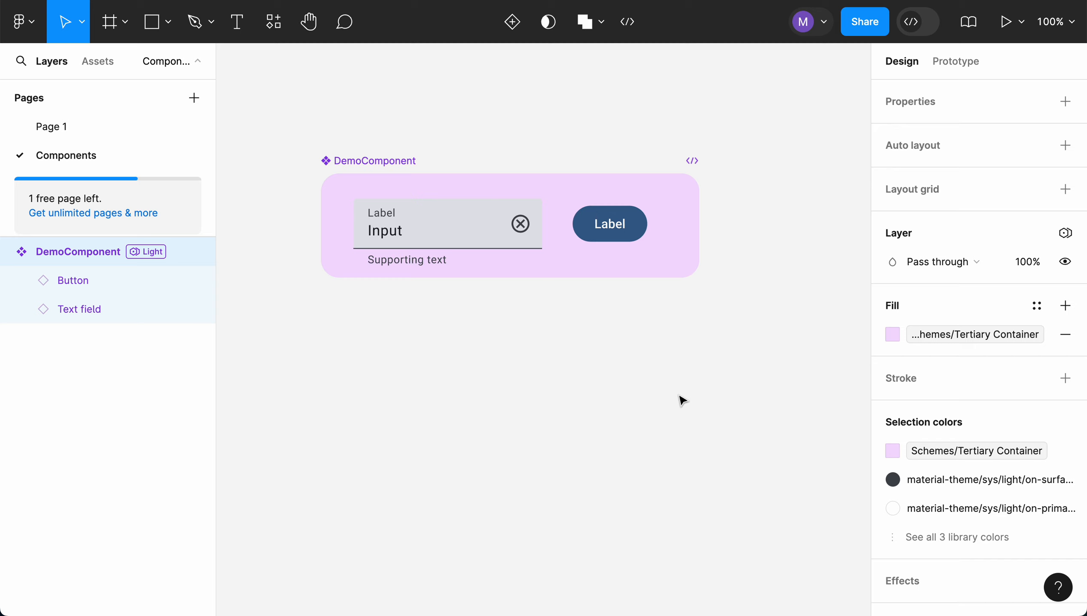
left_click(662, 354)
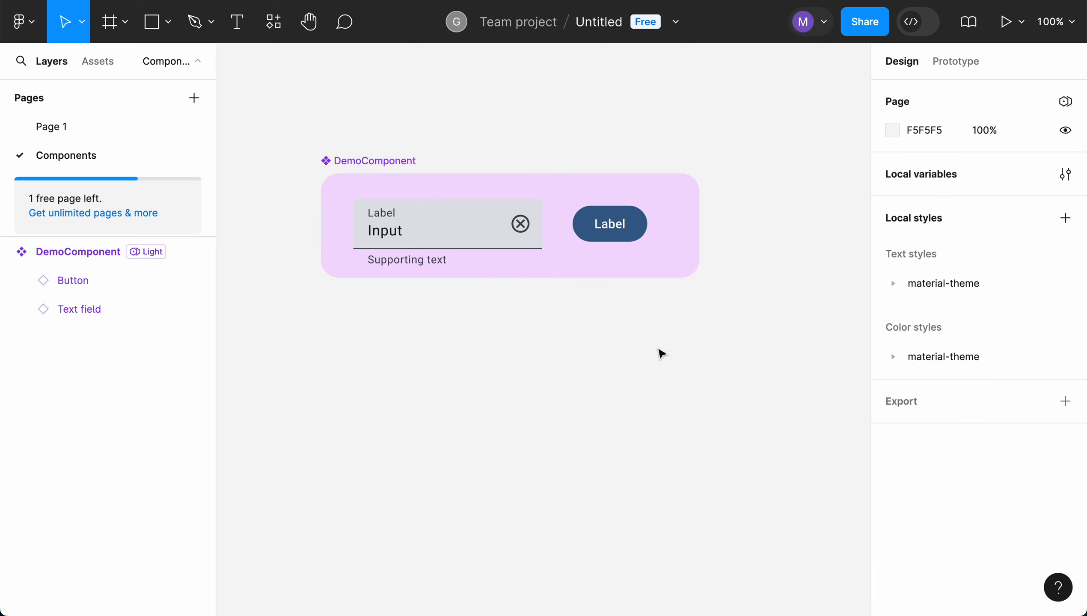
Return to Page 1 and compare the fill of the linked DemoComponent instance with that of the detached frame below it
left_click(71, 133)
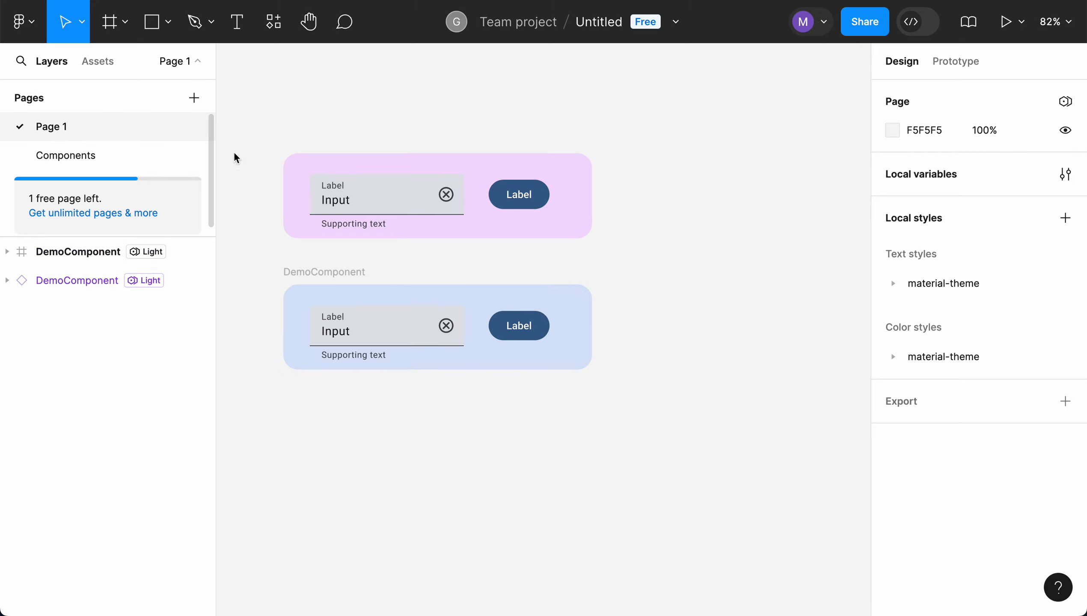
left_click(356, 156)
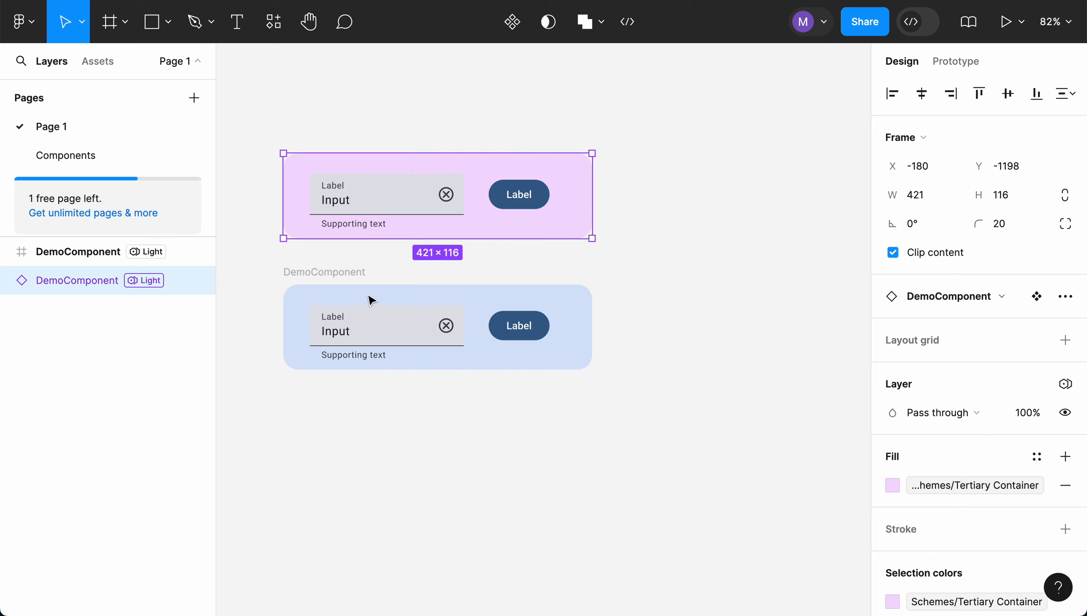
left_click(344, 274)
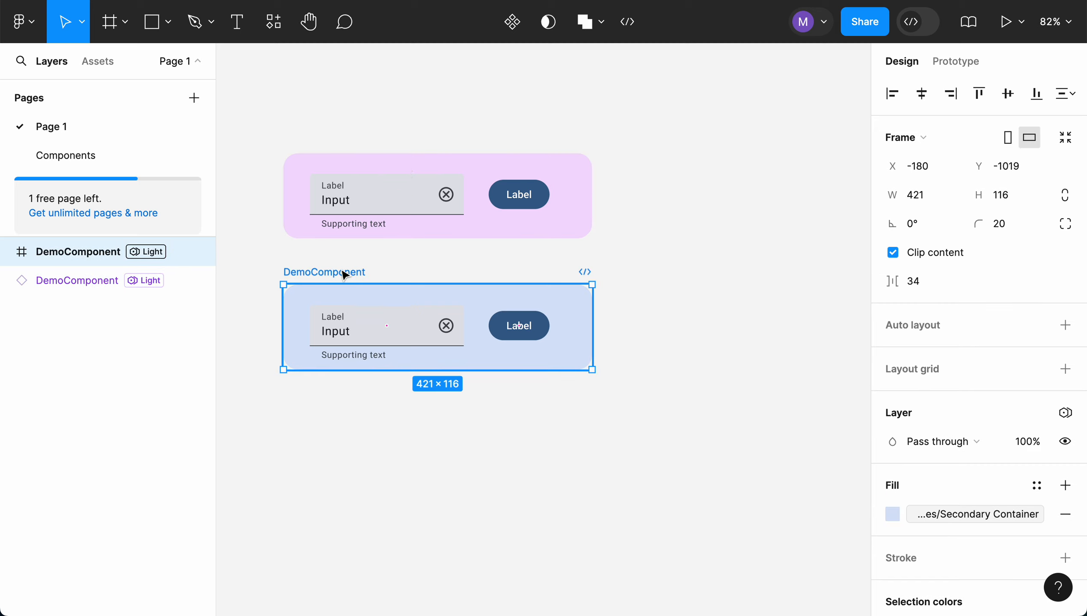